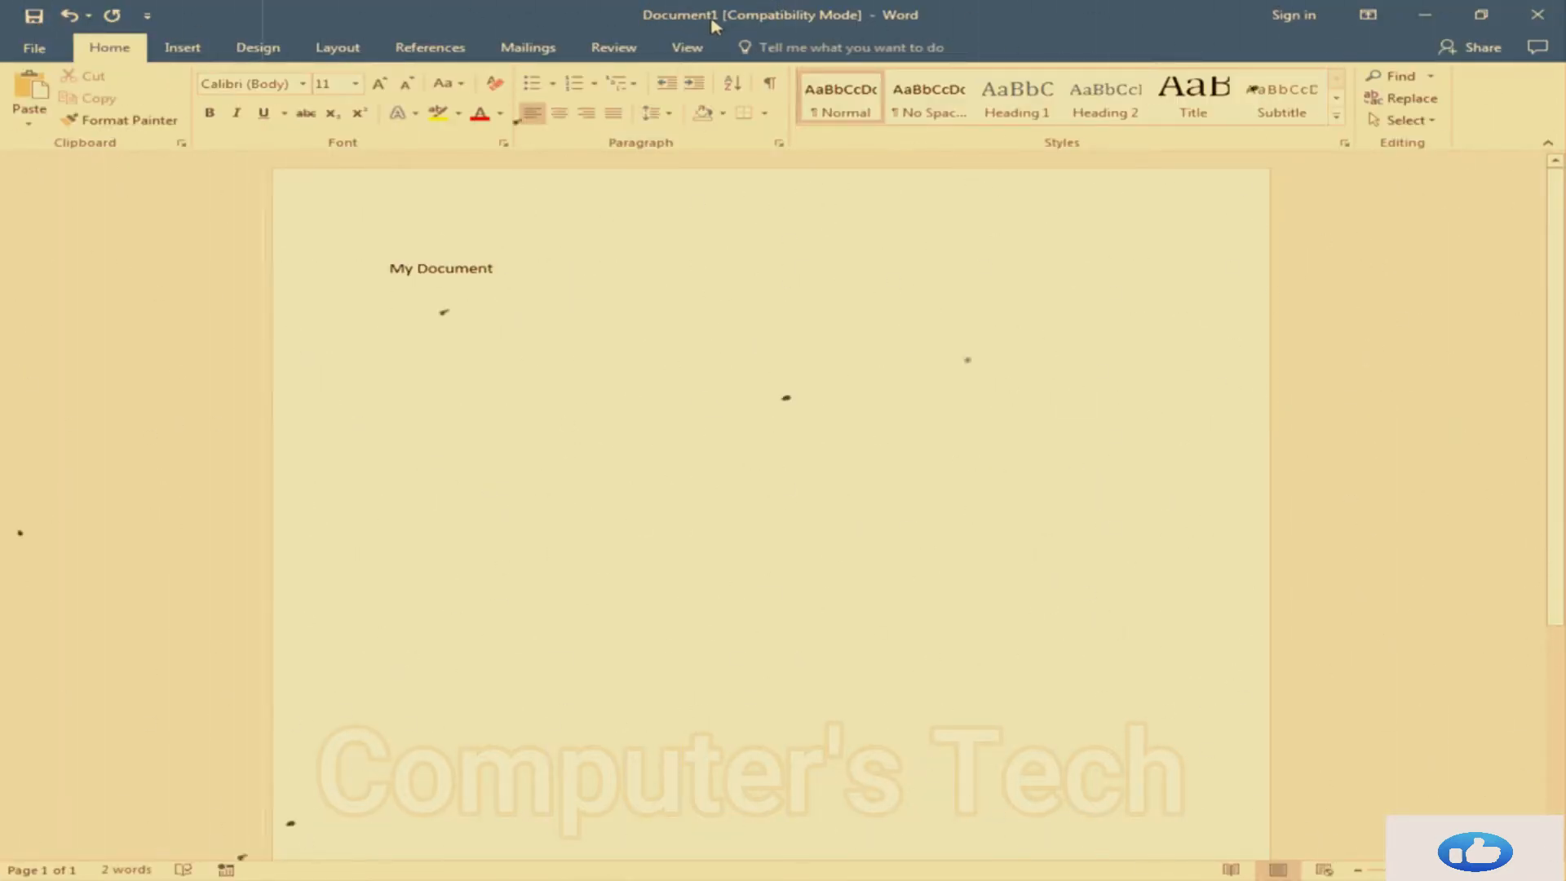
Save the document as Memo in the Desktop Word folder, accepting the upgrade to the newest file format
left_click(36, 19)
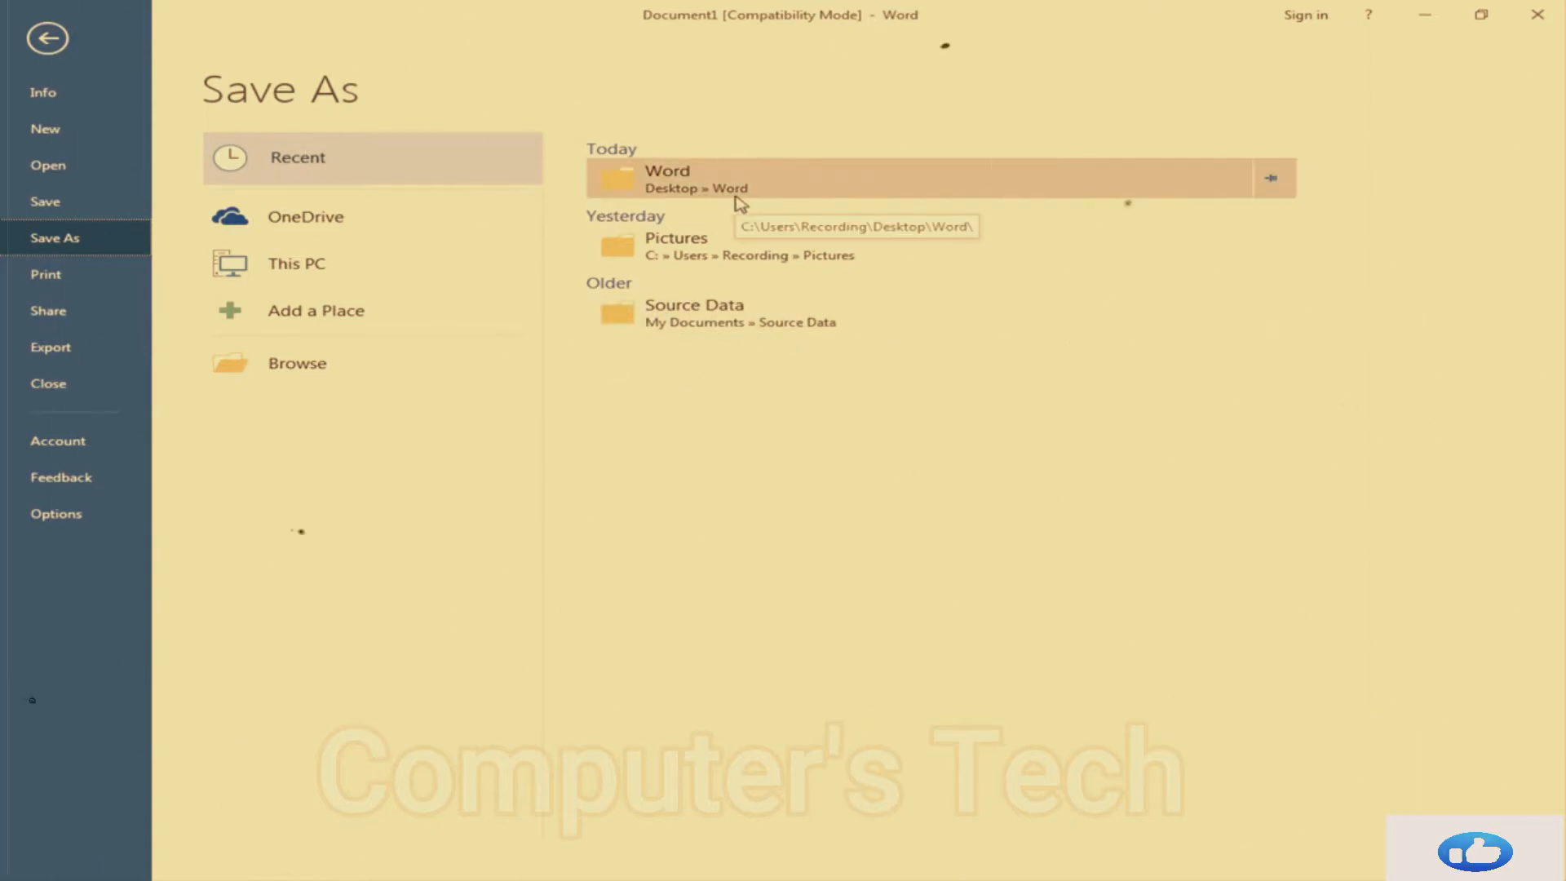
left_click(669, 187)
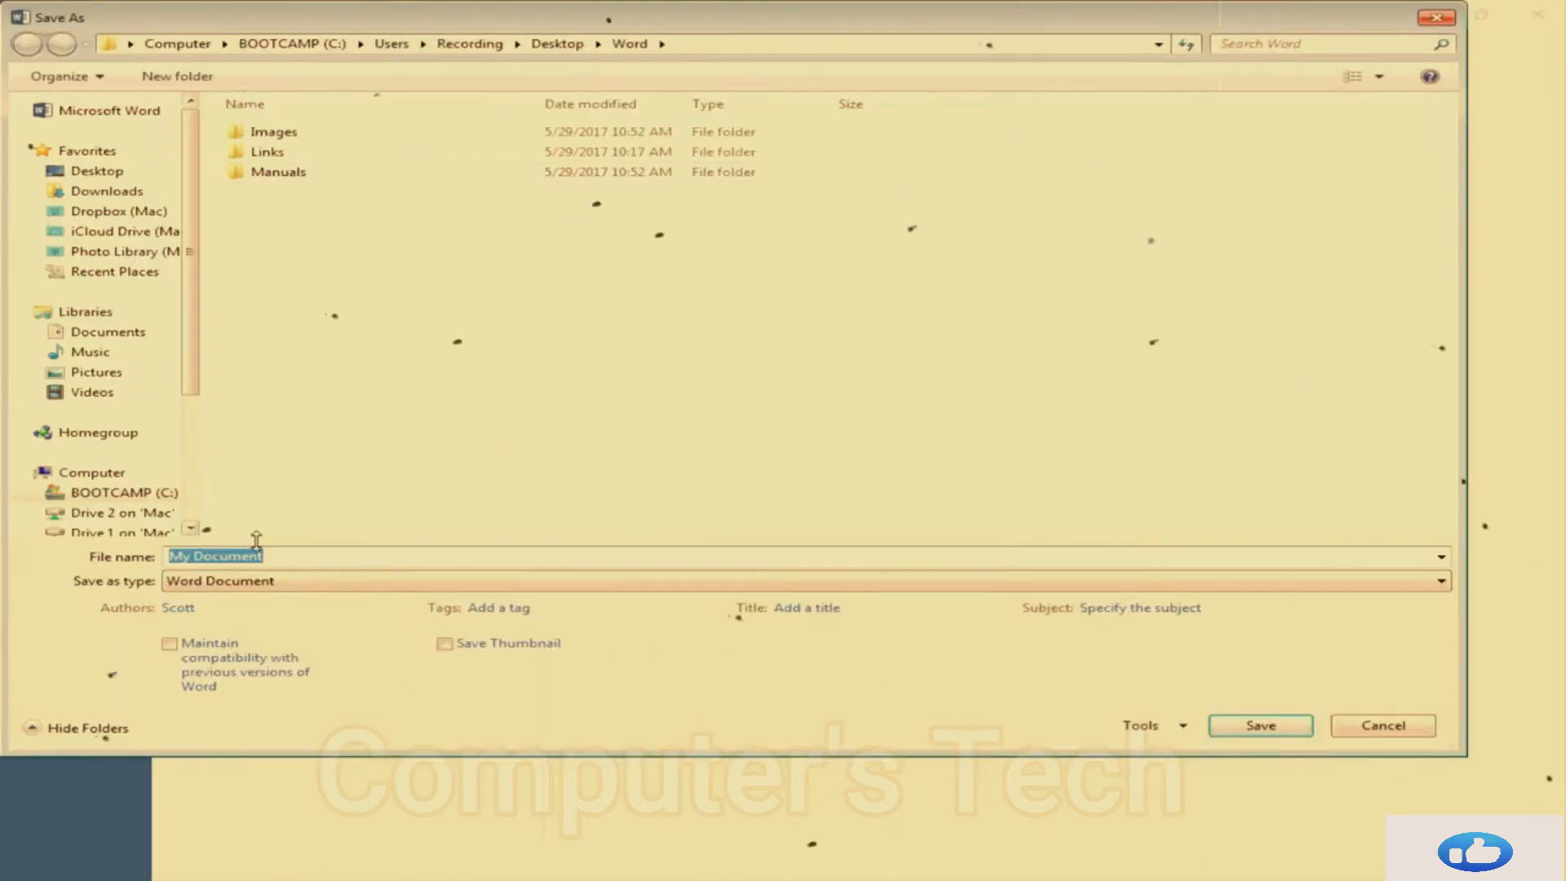
type("Memo")
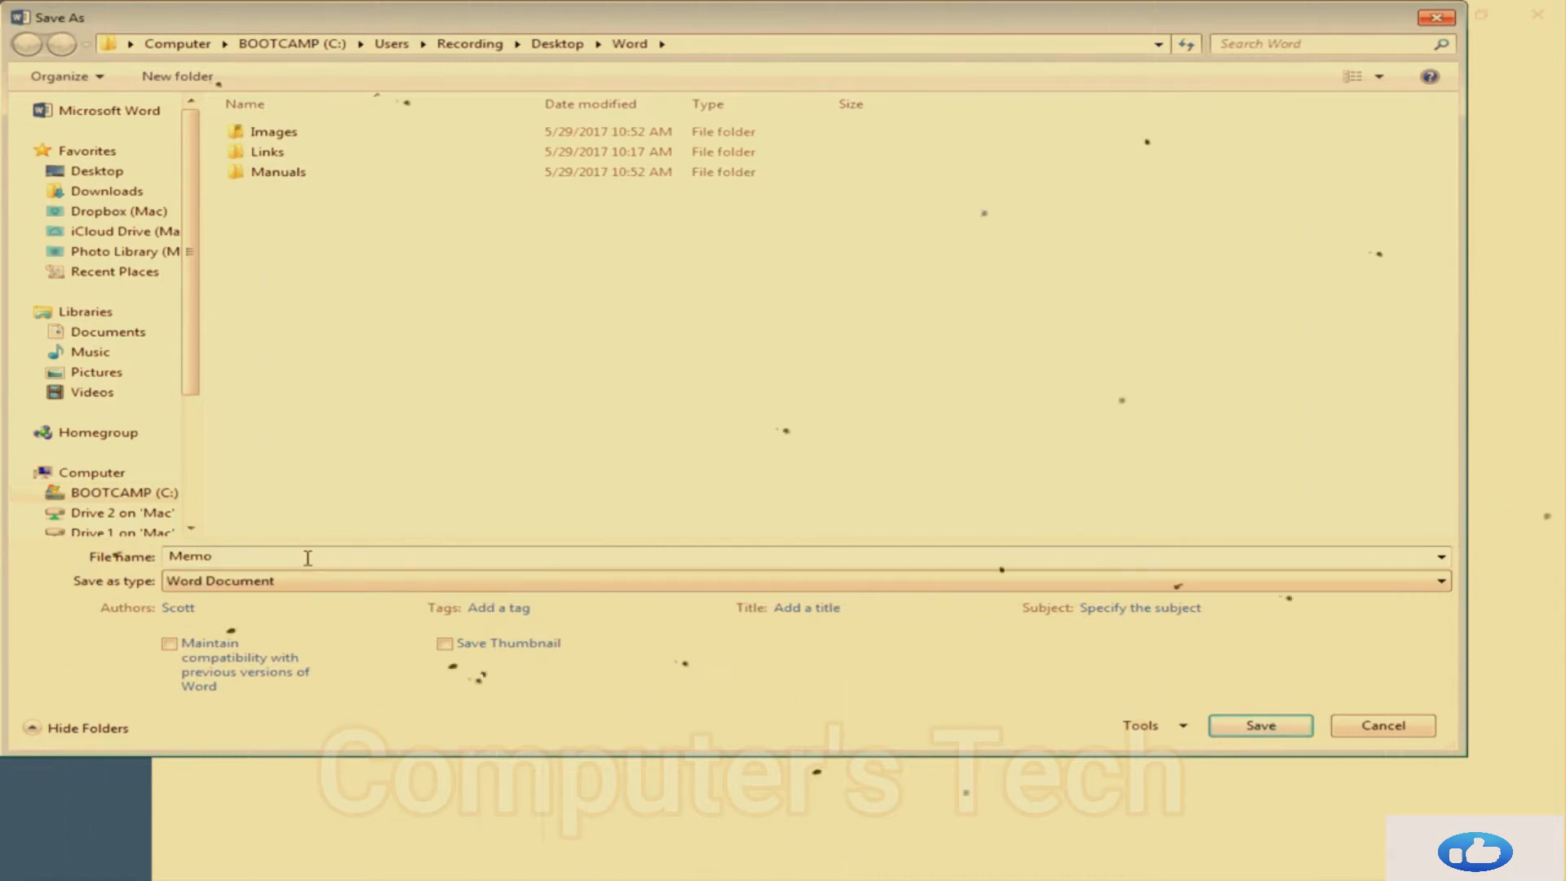
left_click(1230, 734)
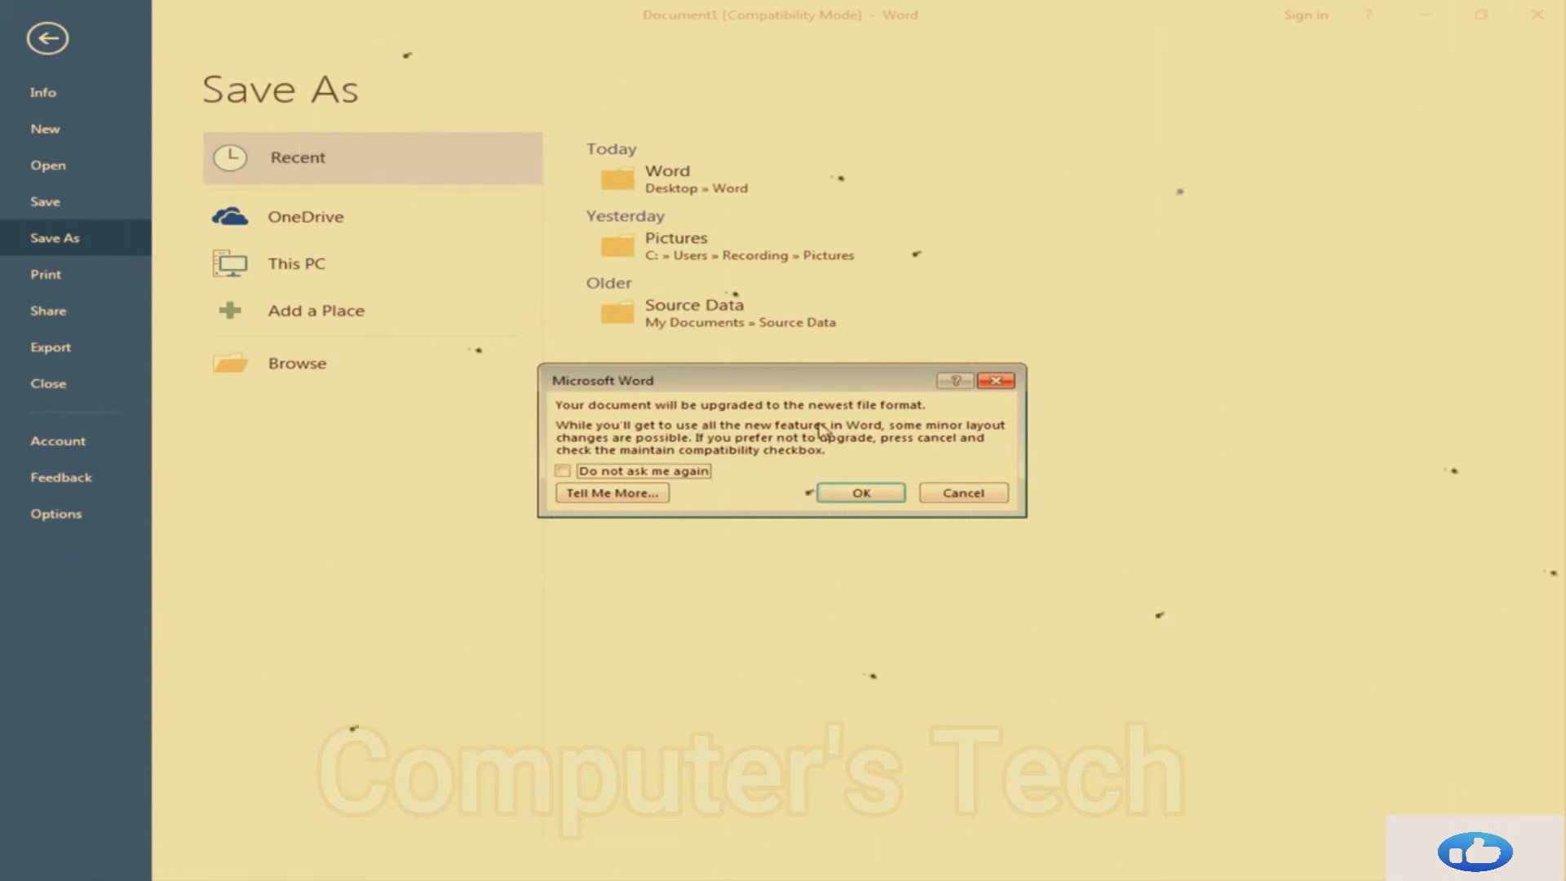
left_click(855, 491)
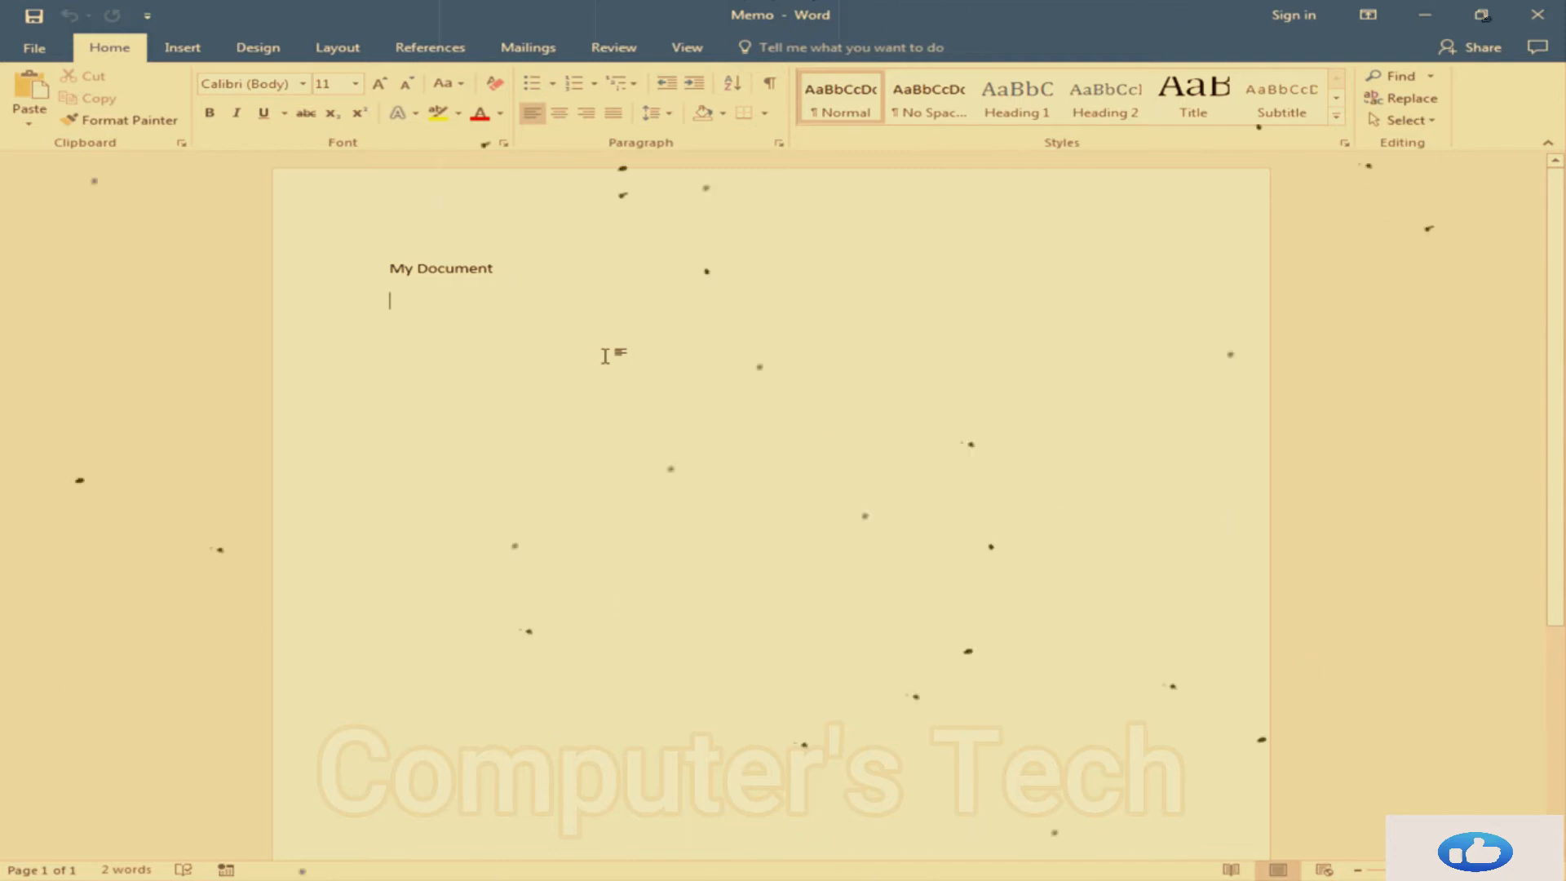
Type the line "Interoffice Memo" below the existing text and save the document
type("Inte")
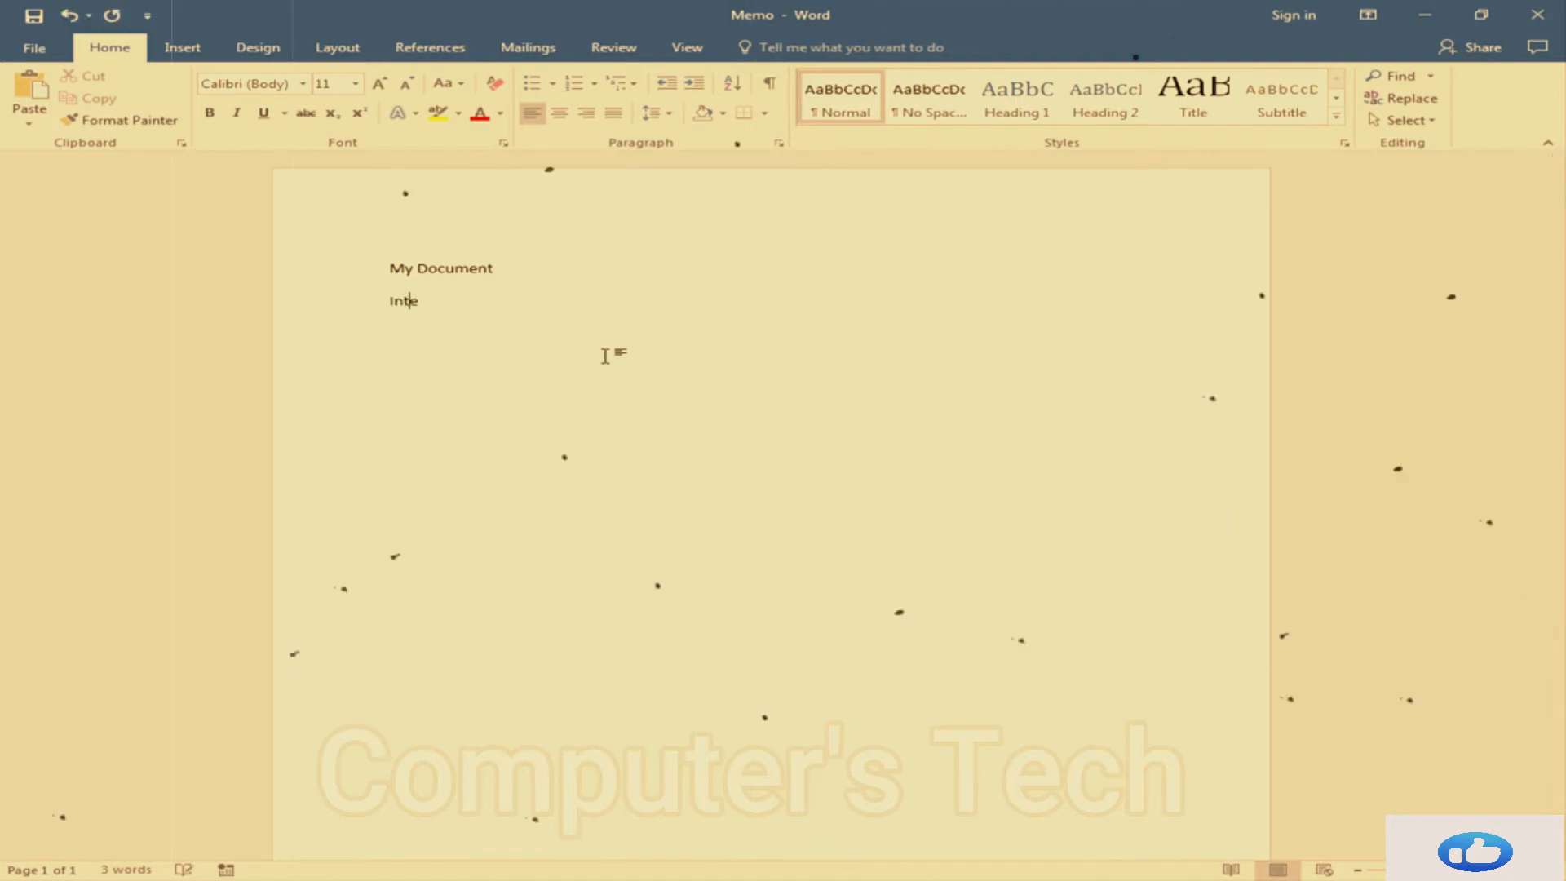
type("roffice Memp")
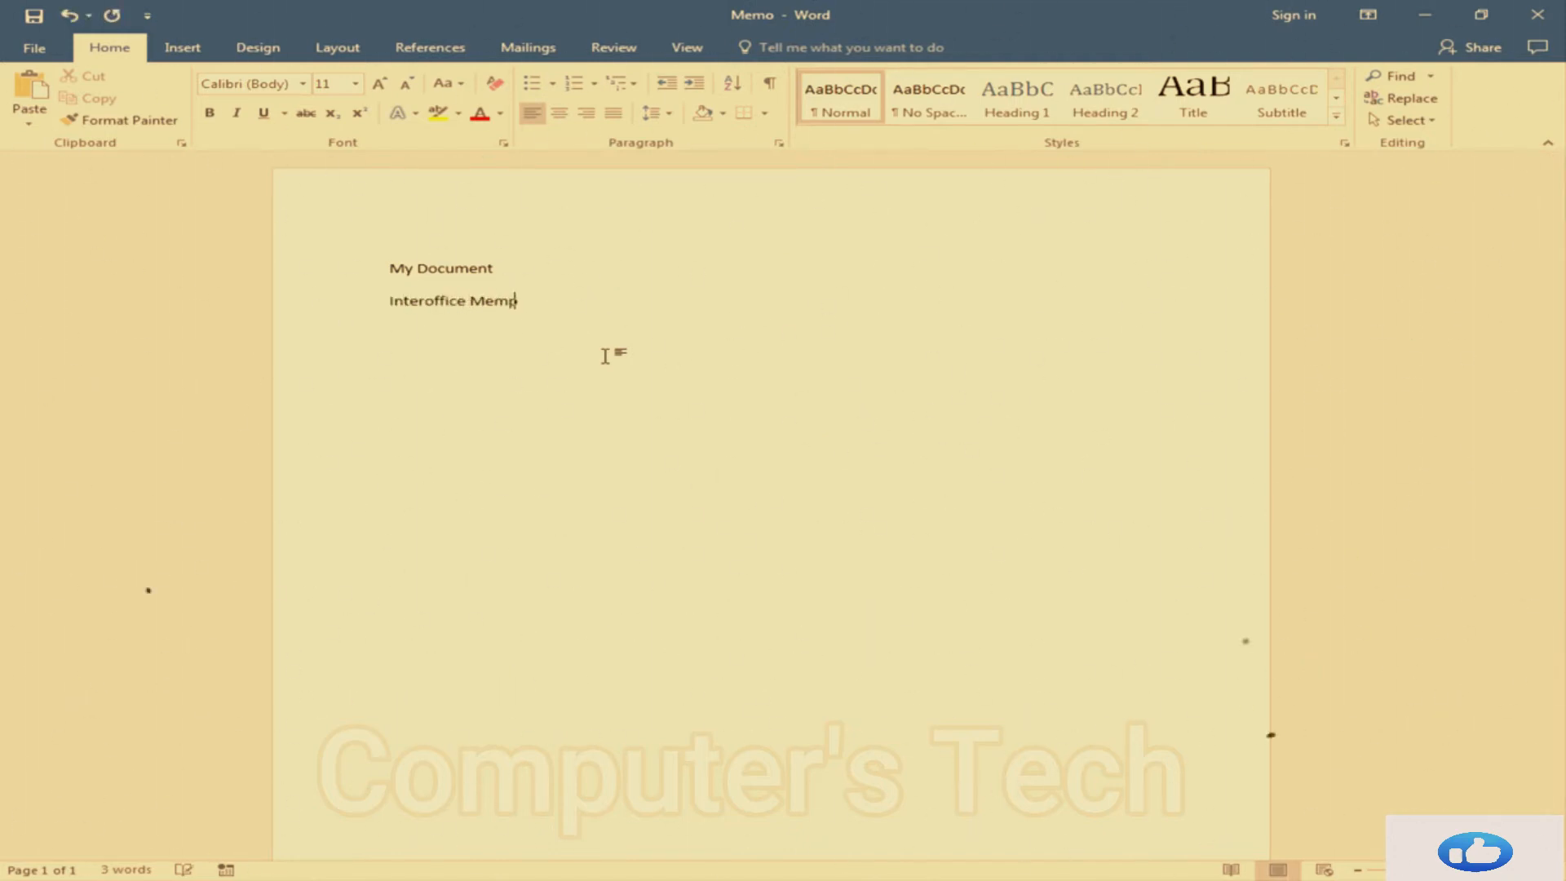
key("BackSpace")
left_click(35, 18)
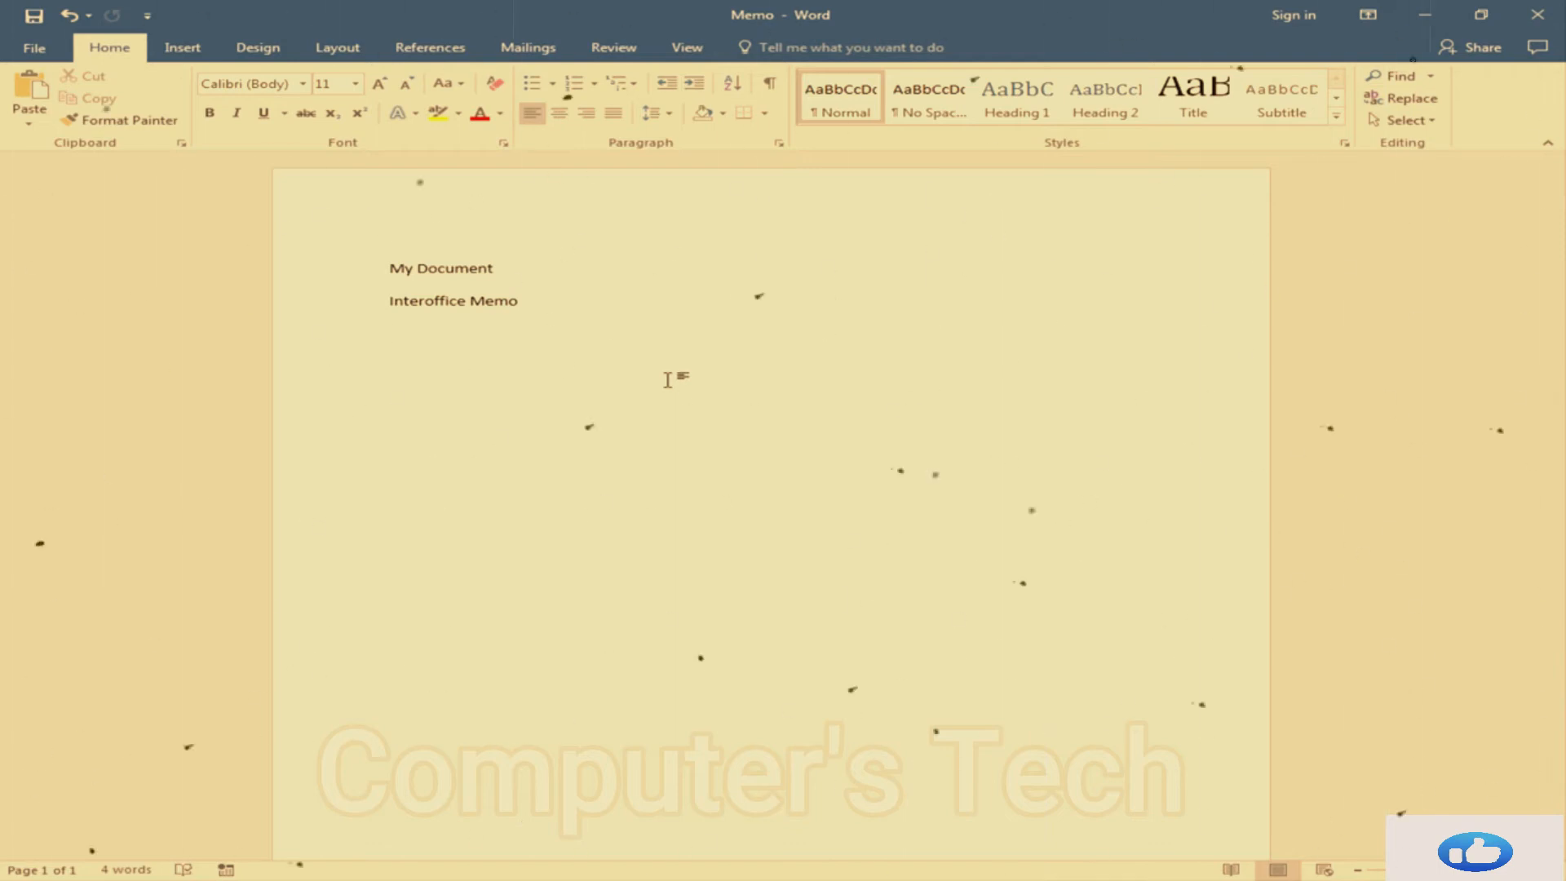
Add the New, Open and Quick Print commands to the Quick Access Toolbar
left_click(148, 18)
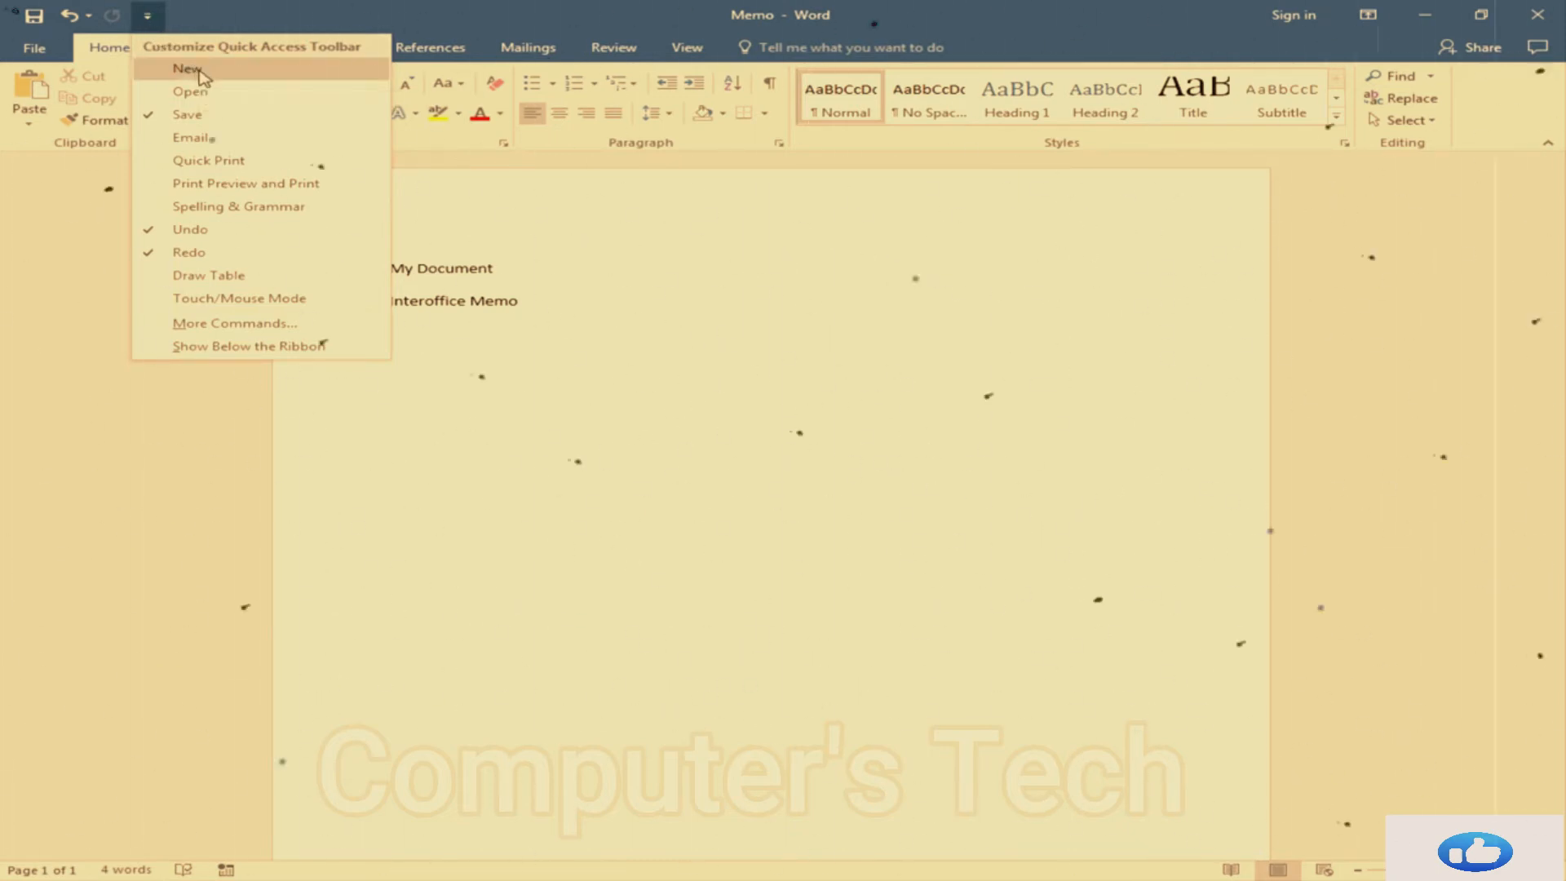
left_click(200, 74)
left_click(184, 16)
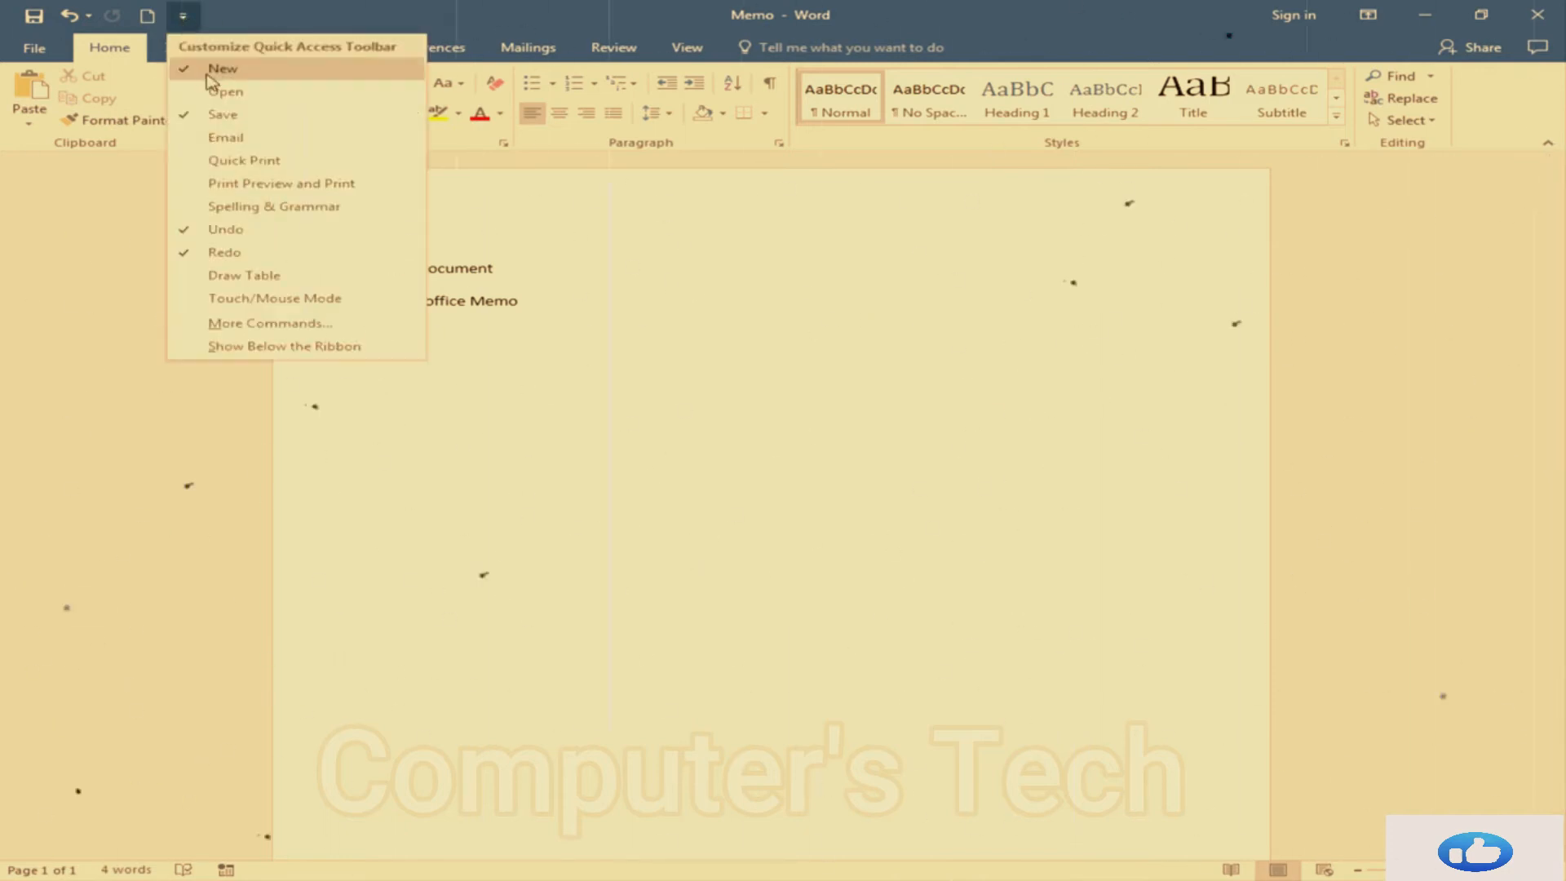
left_click(222, 88)
left_click(218, 20)
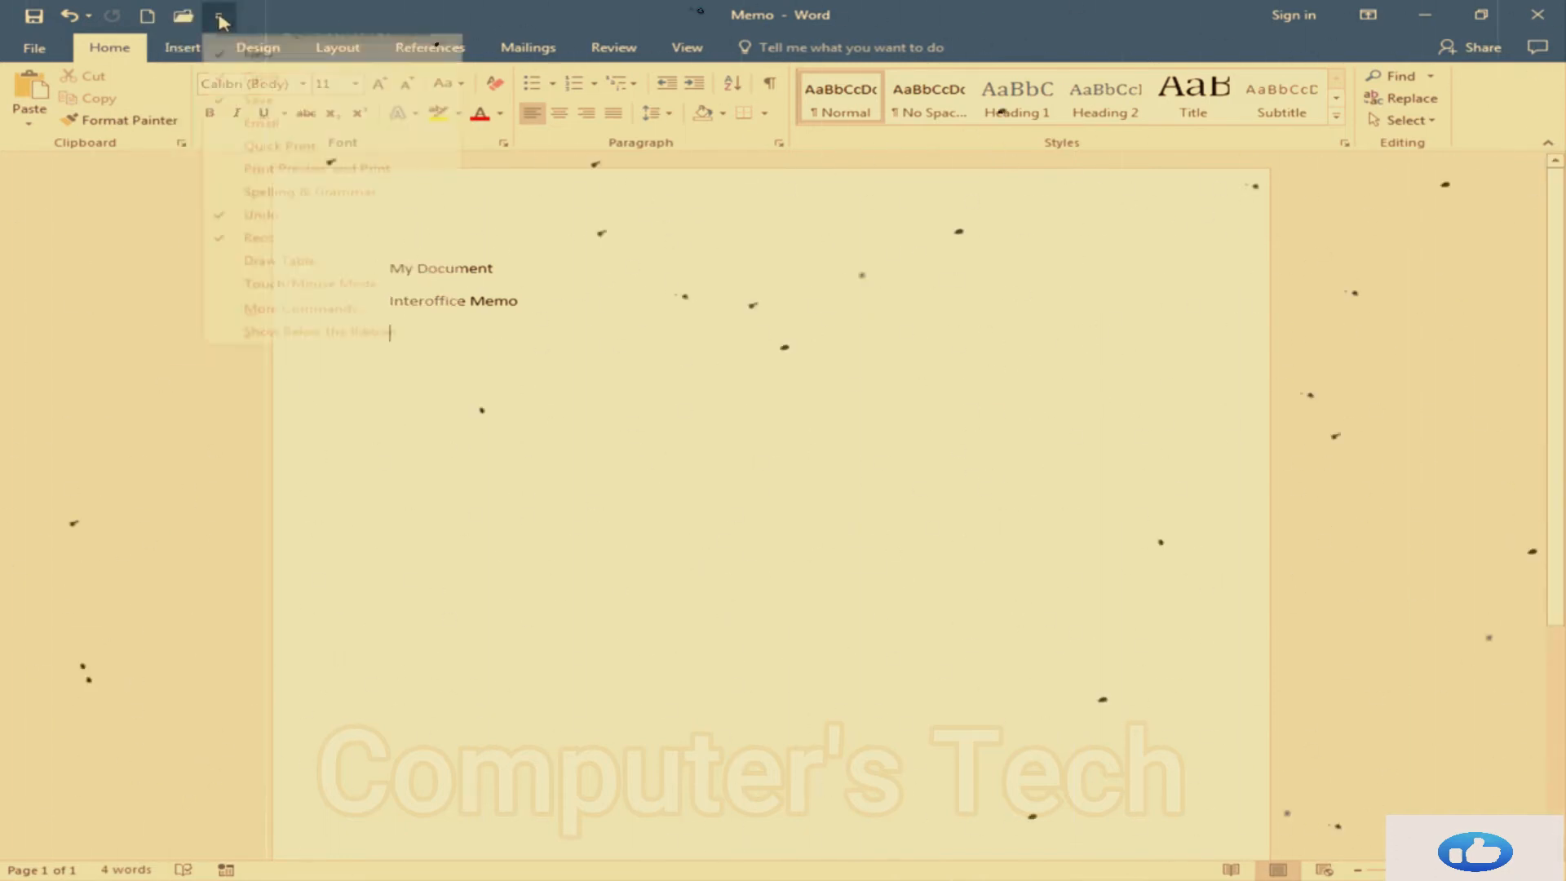
left_click(277, 161)
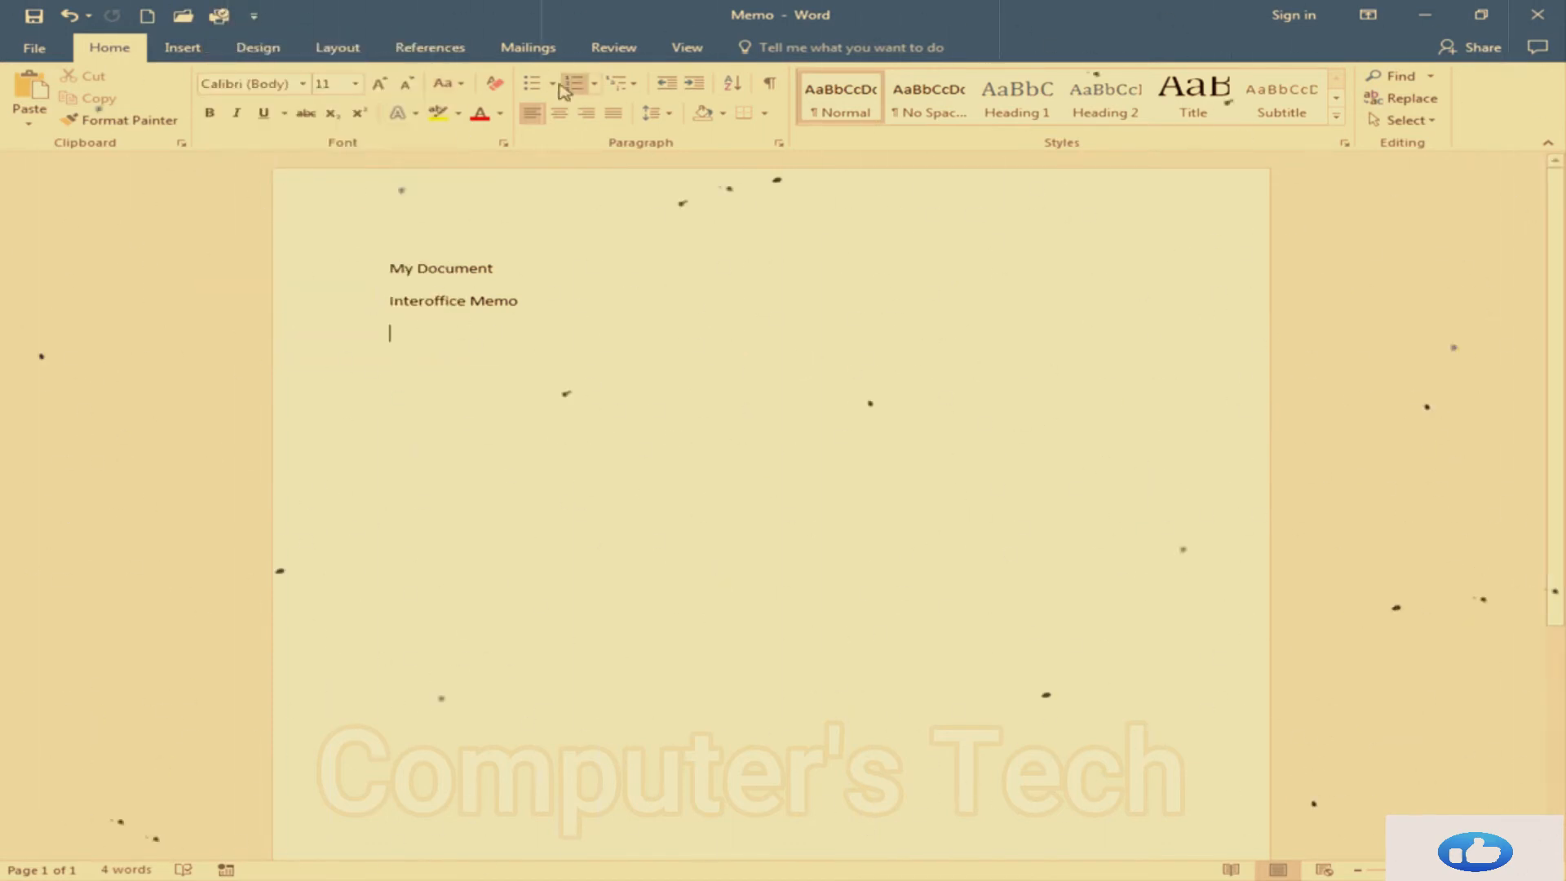
In the Quick Access Toolbar options, add the Font Size command from the Home Tab commands
left_click(254, 18)
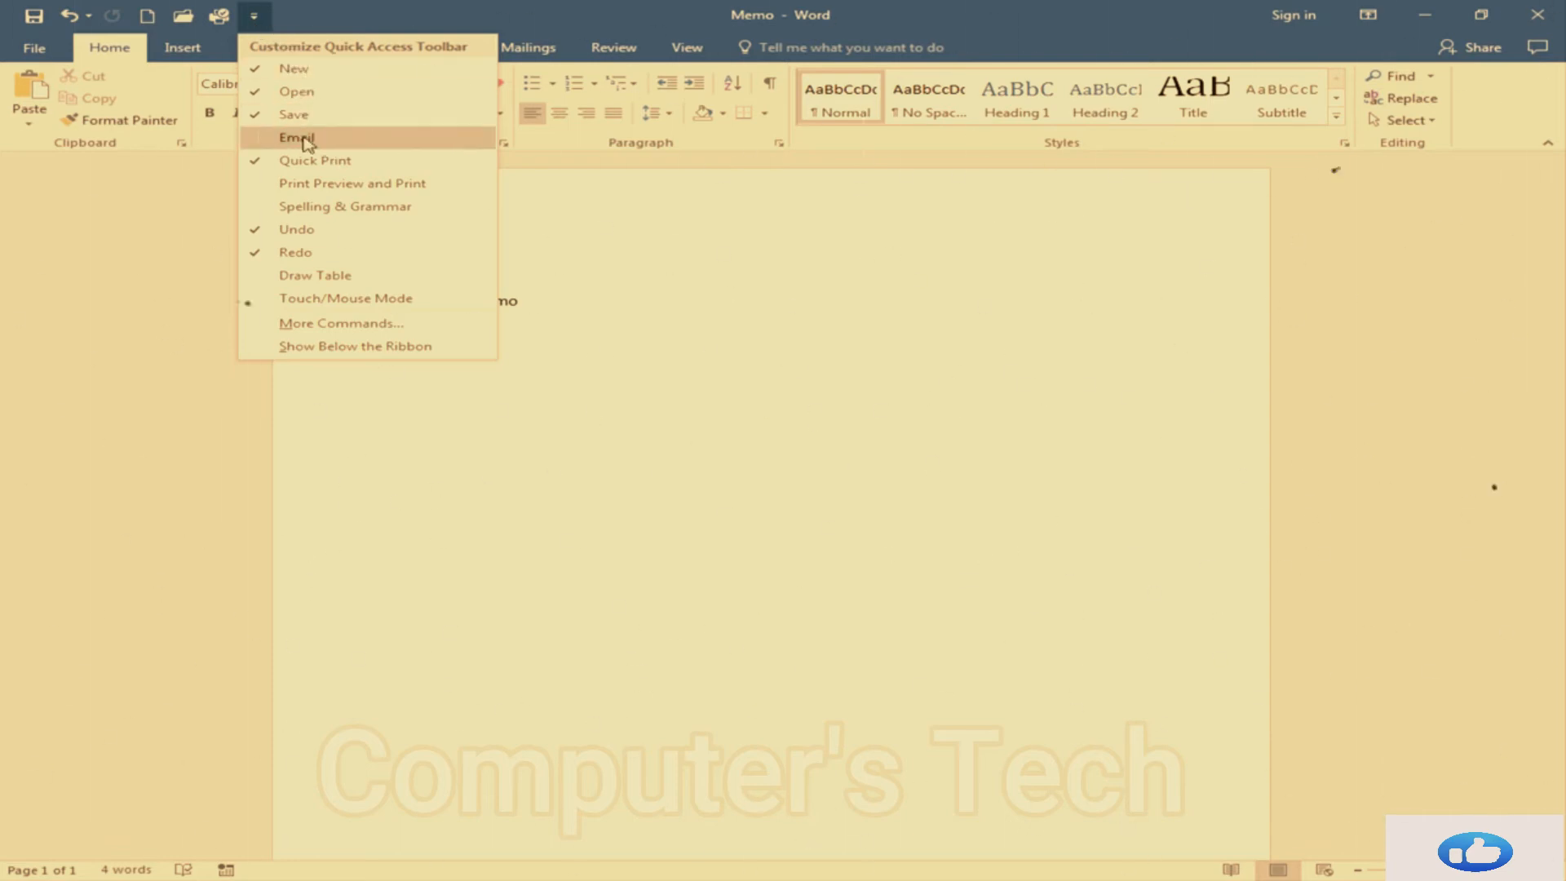
left_click(347, 325)
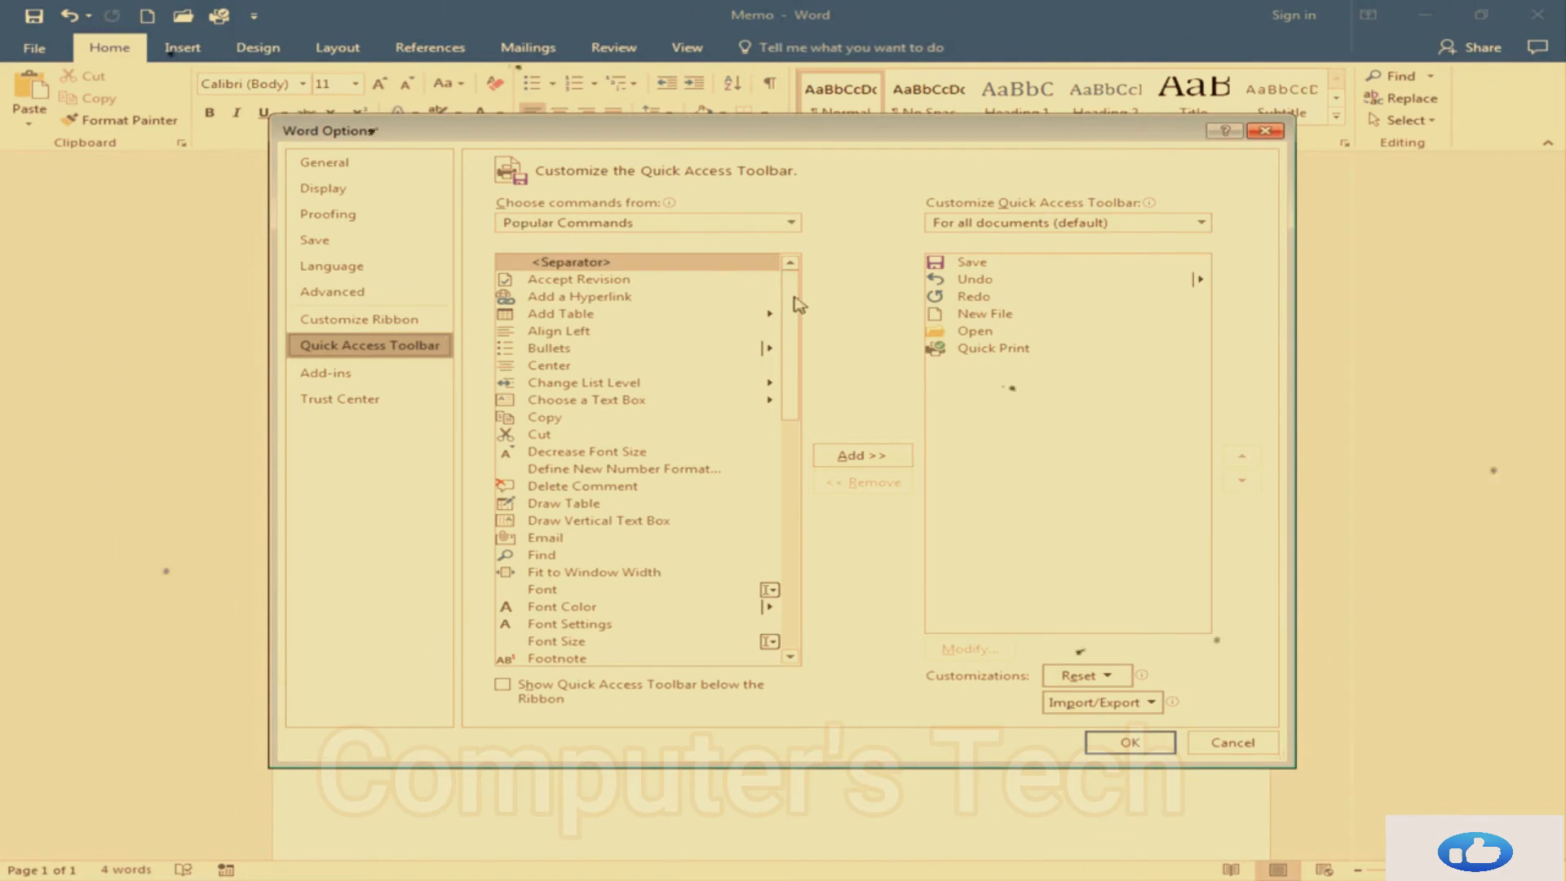
left_click_drag(790, 306, 809, 583)
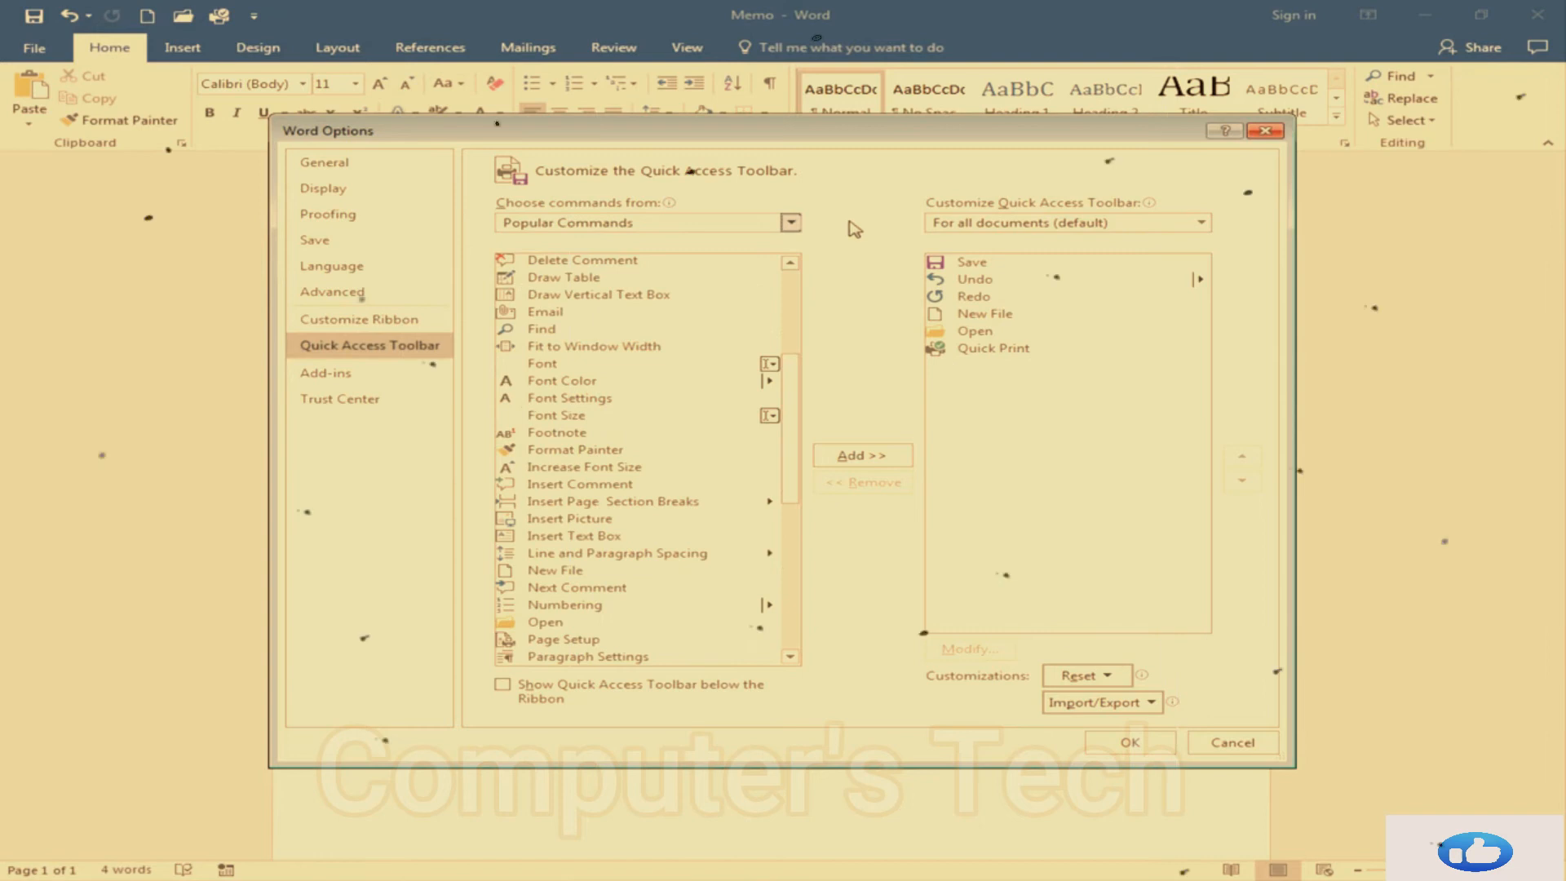
left_click(791, 225)
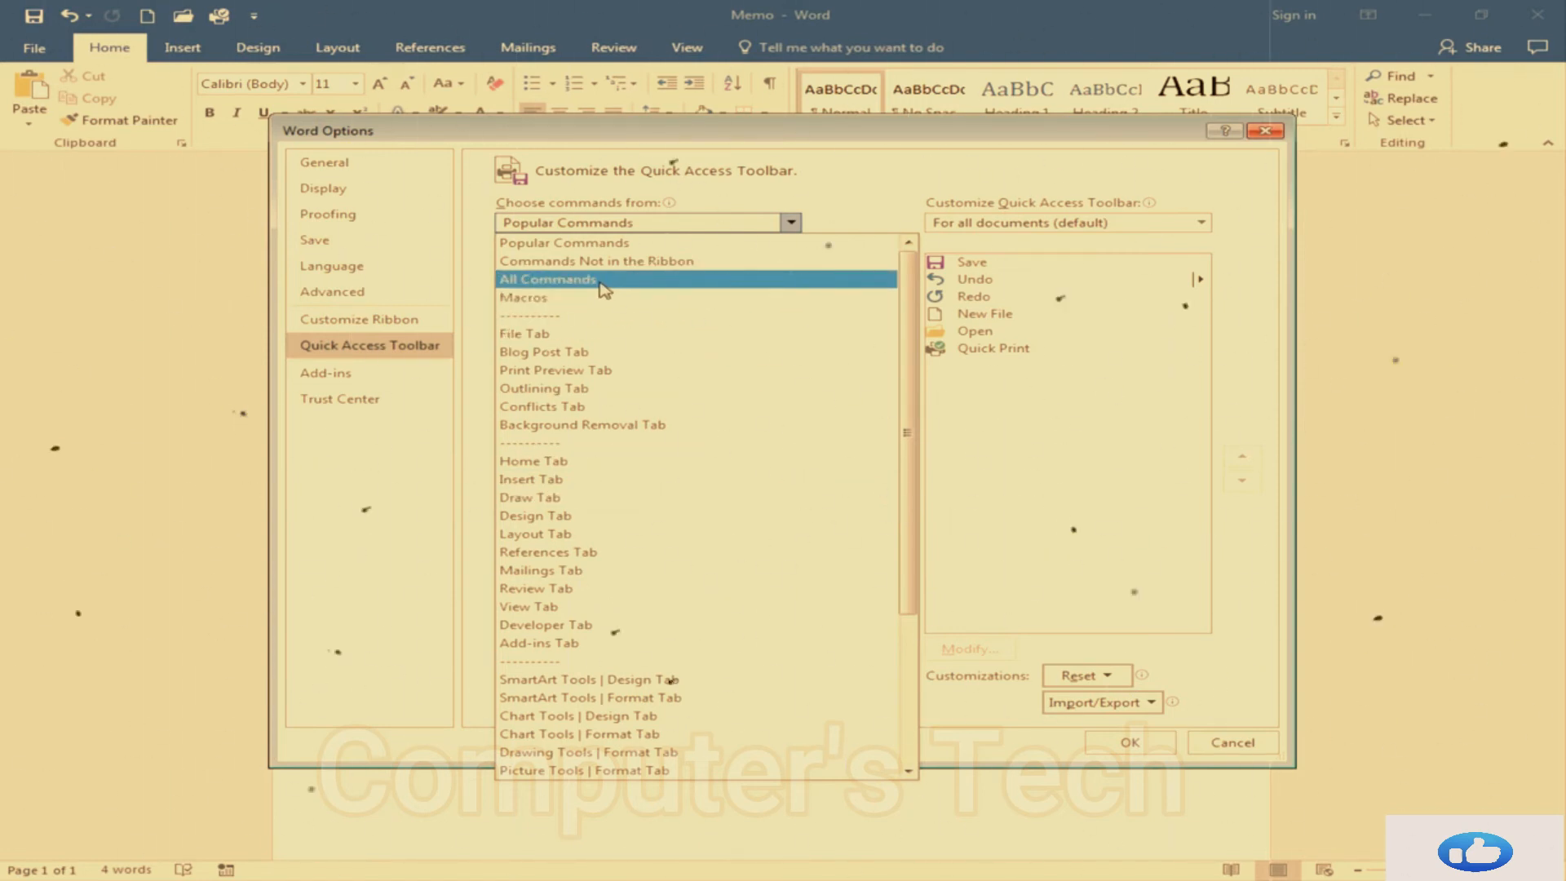
left_click(526, 462)
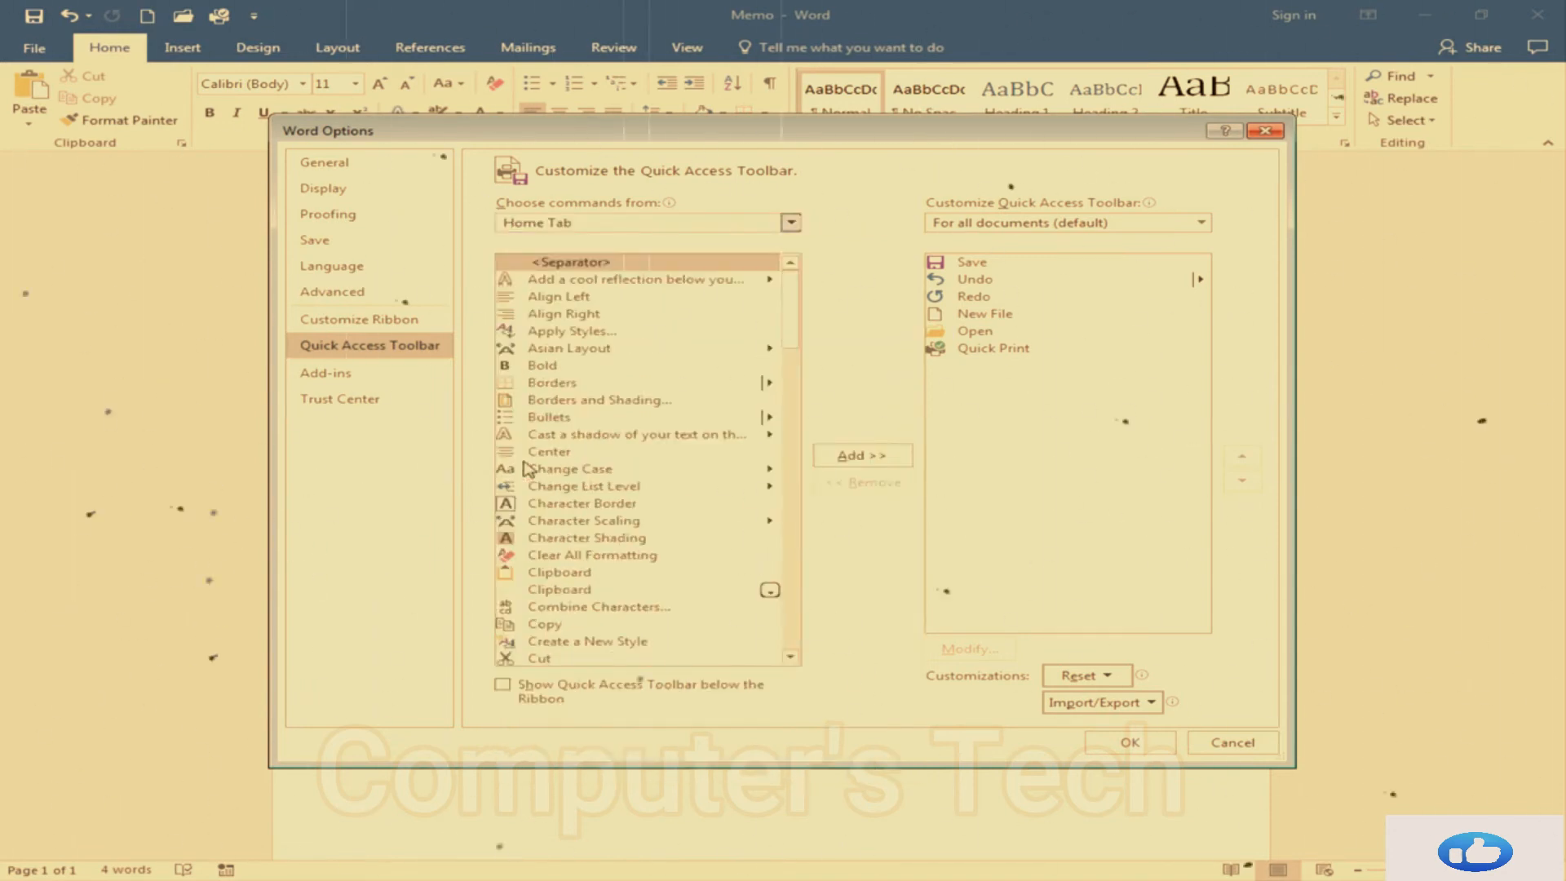
left_click(795, 434)
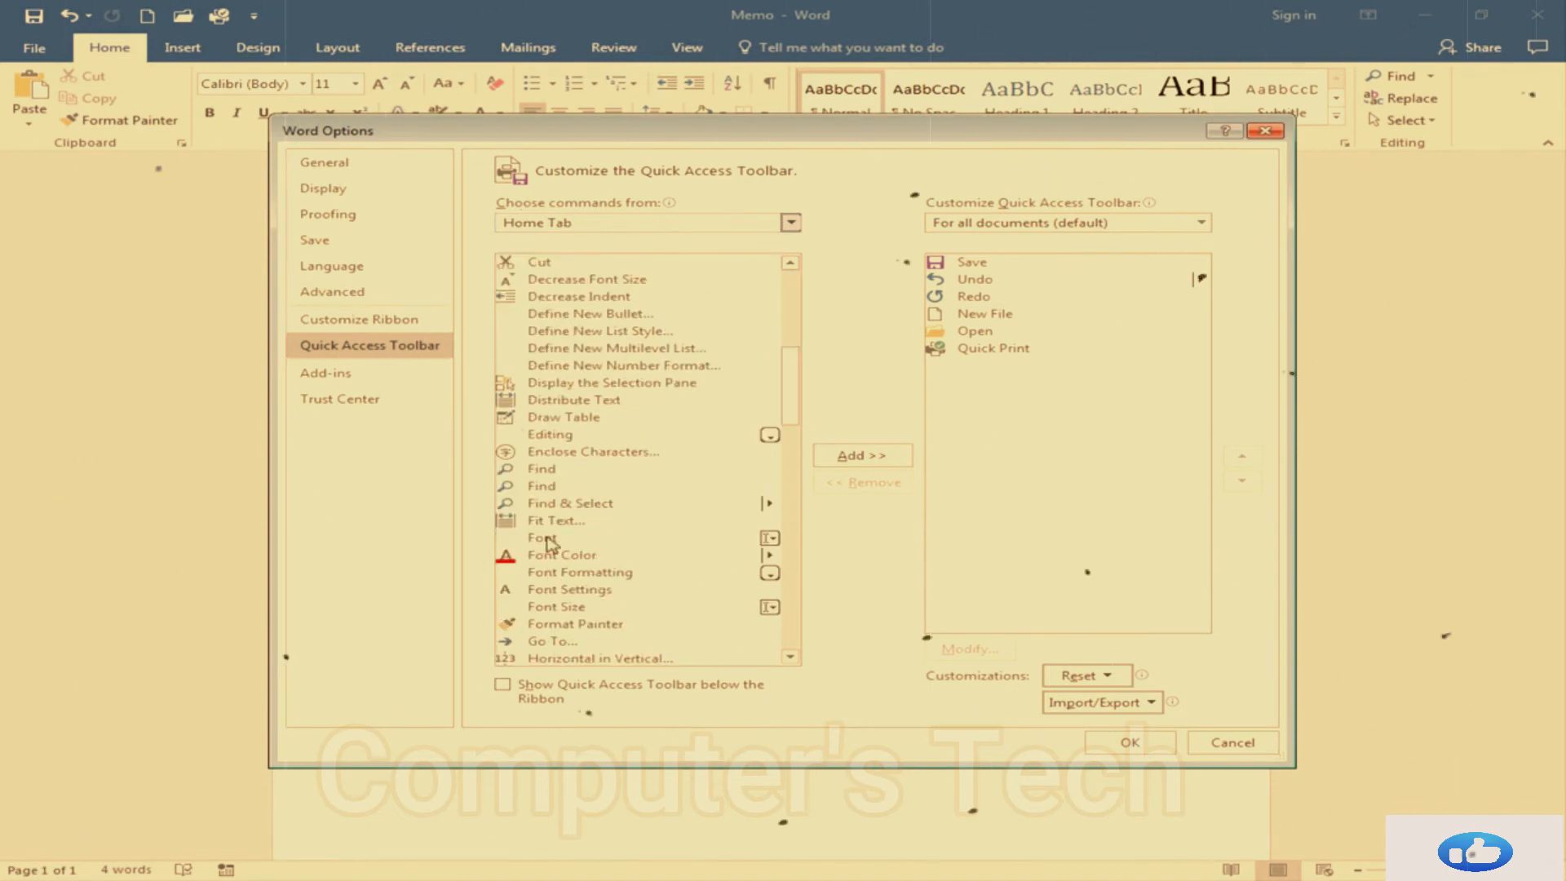
left_click(553, 609)
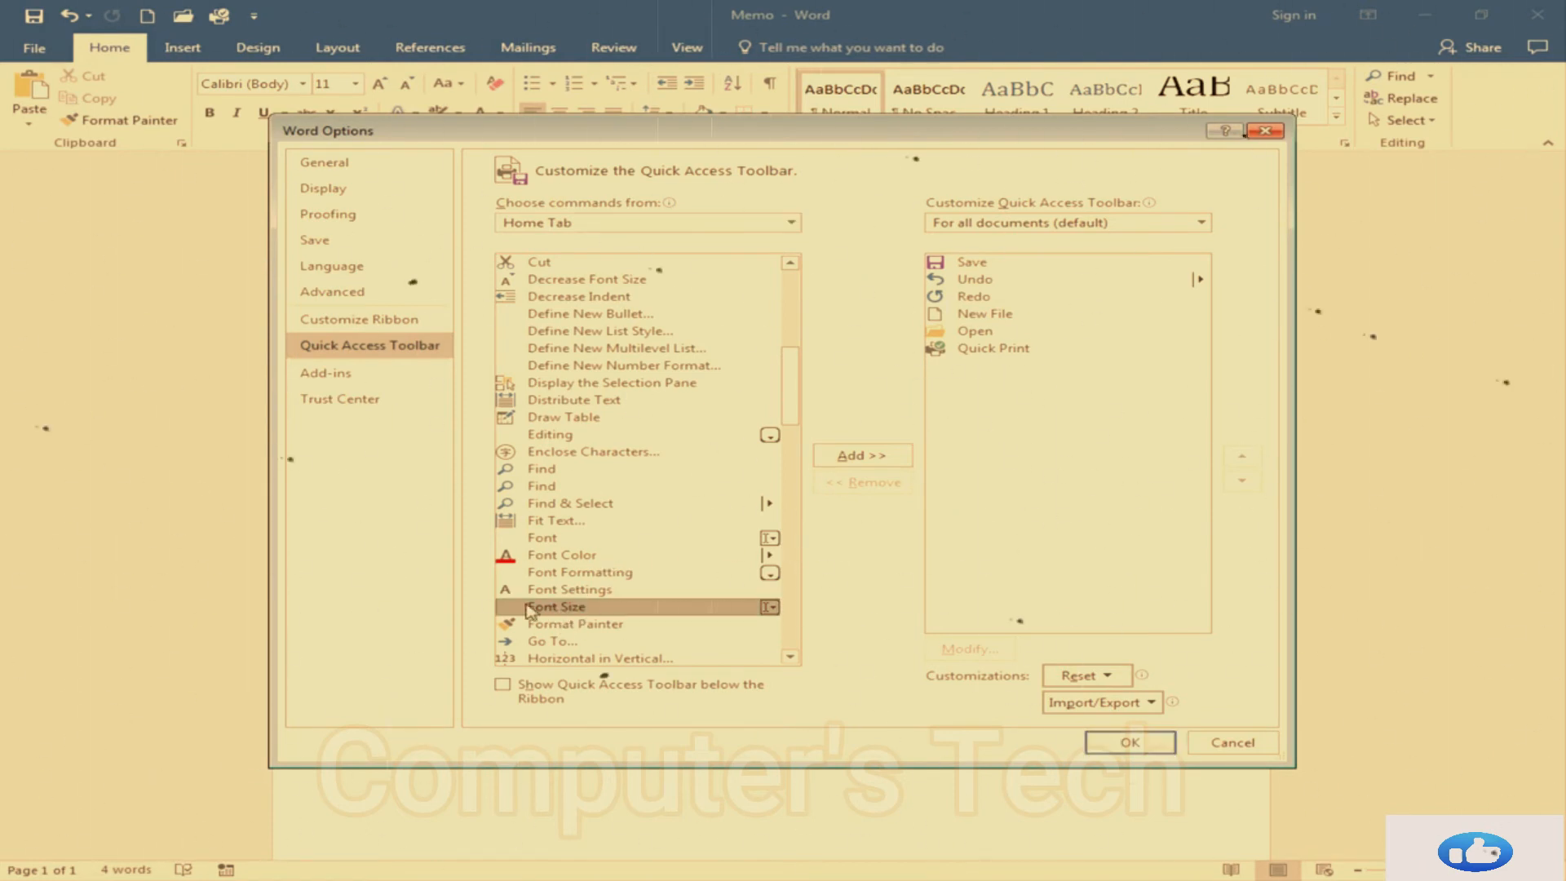
left_click(860, 459)
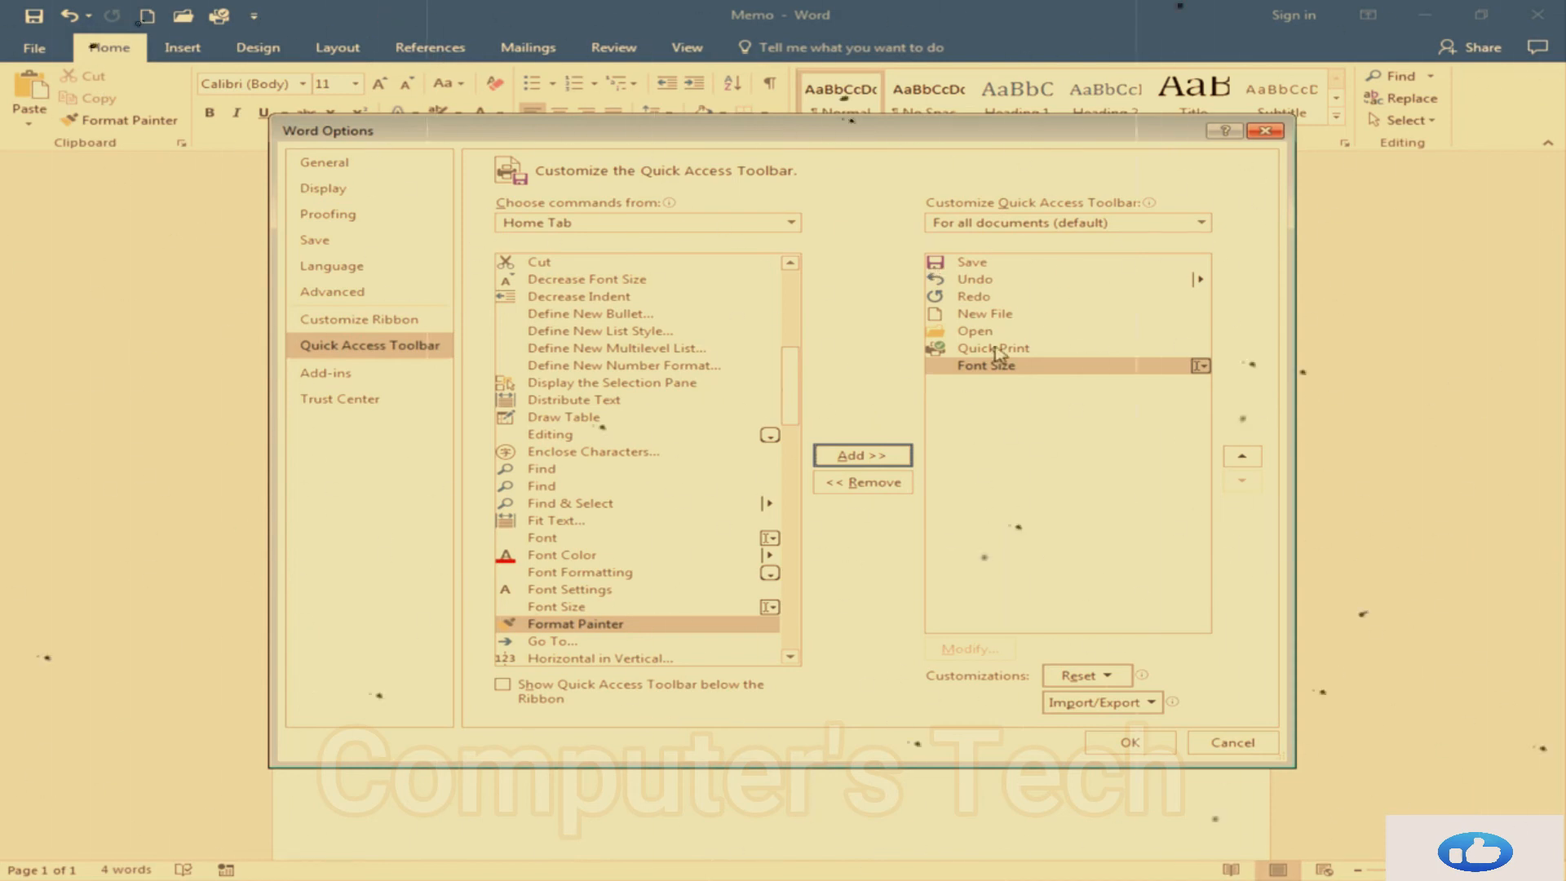
Move New File to the top of the toolbar command list and Open directly below it
left_click(978, 317)
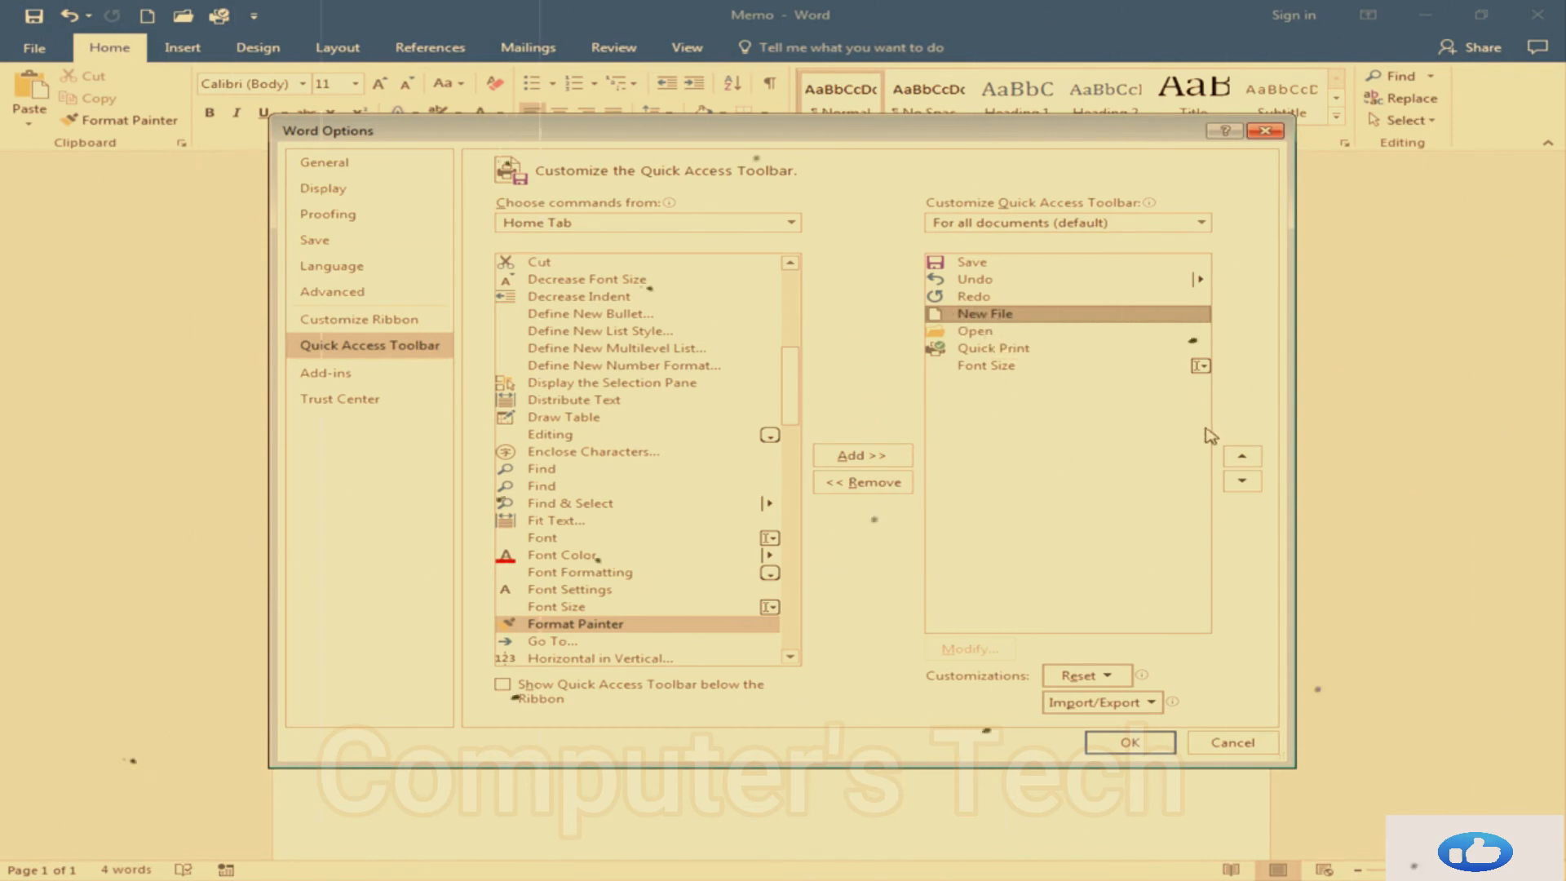
left_click(1241, 462)
left_click(1242, 462)
left_click(1242, 462)
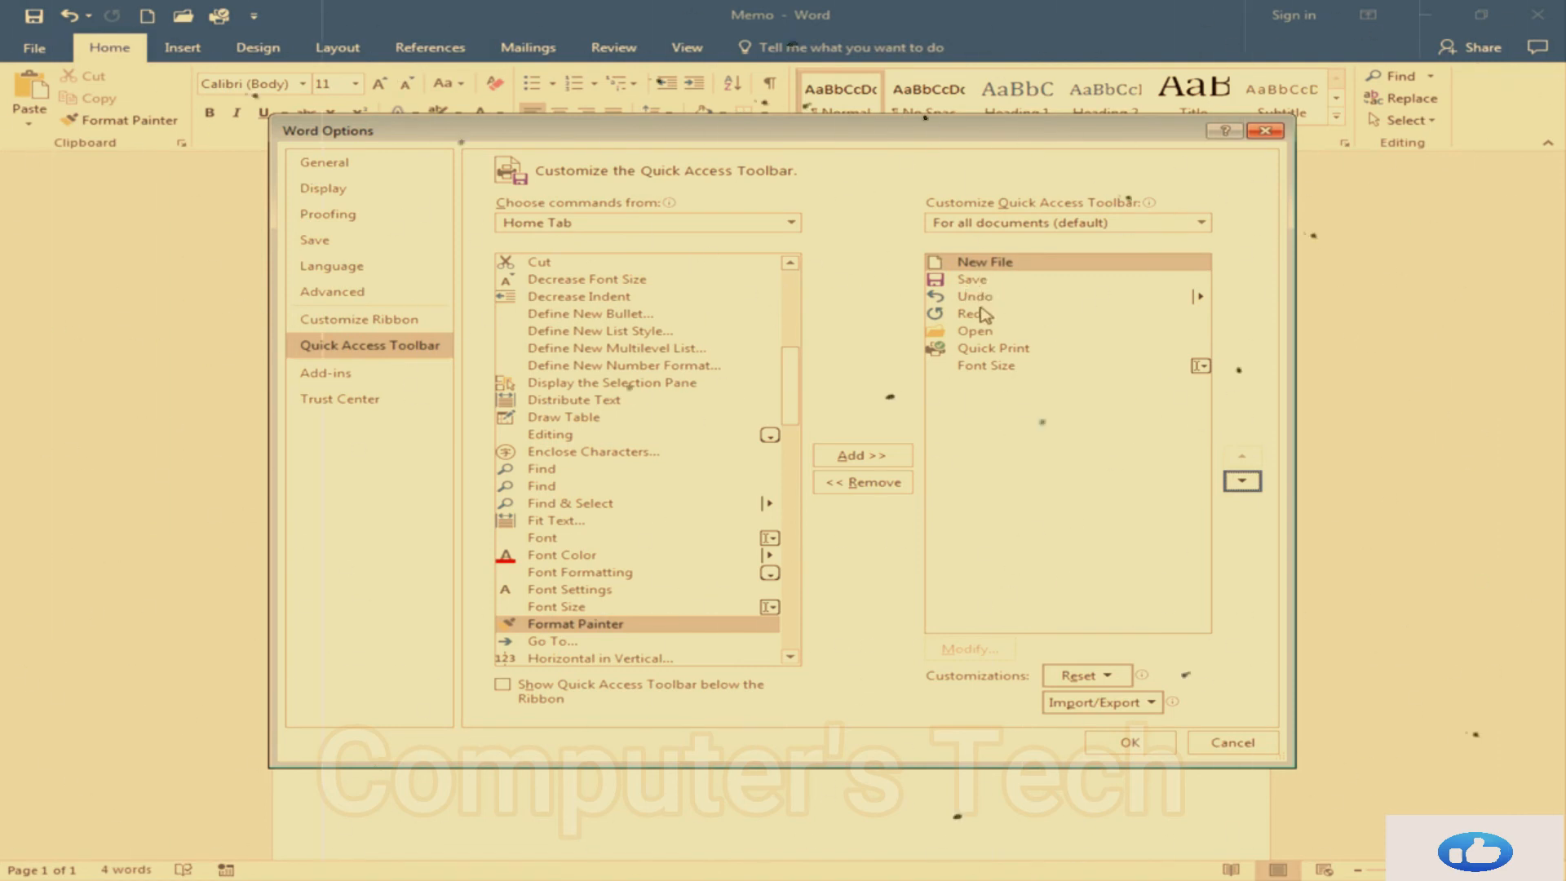
left_click(970, 334)
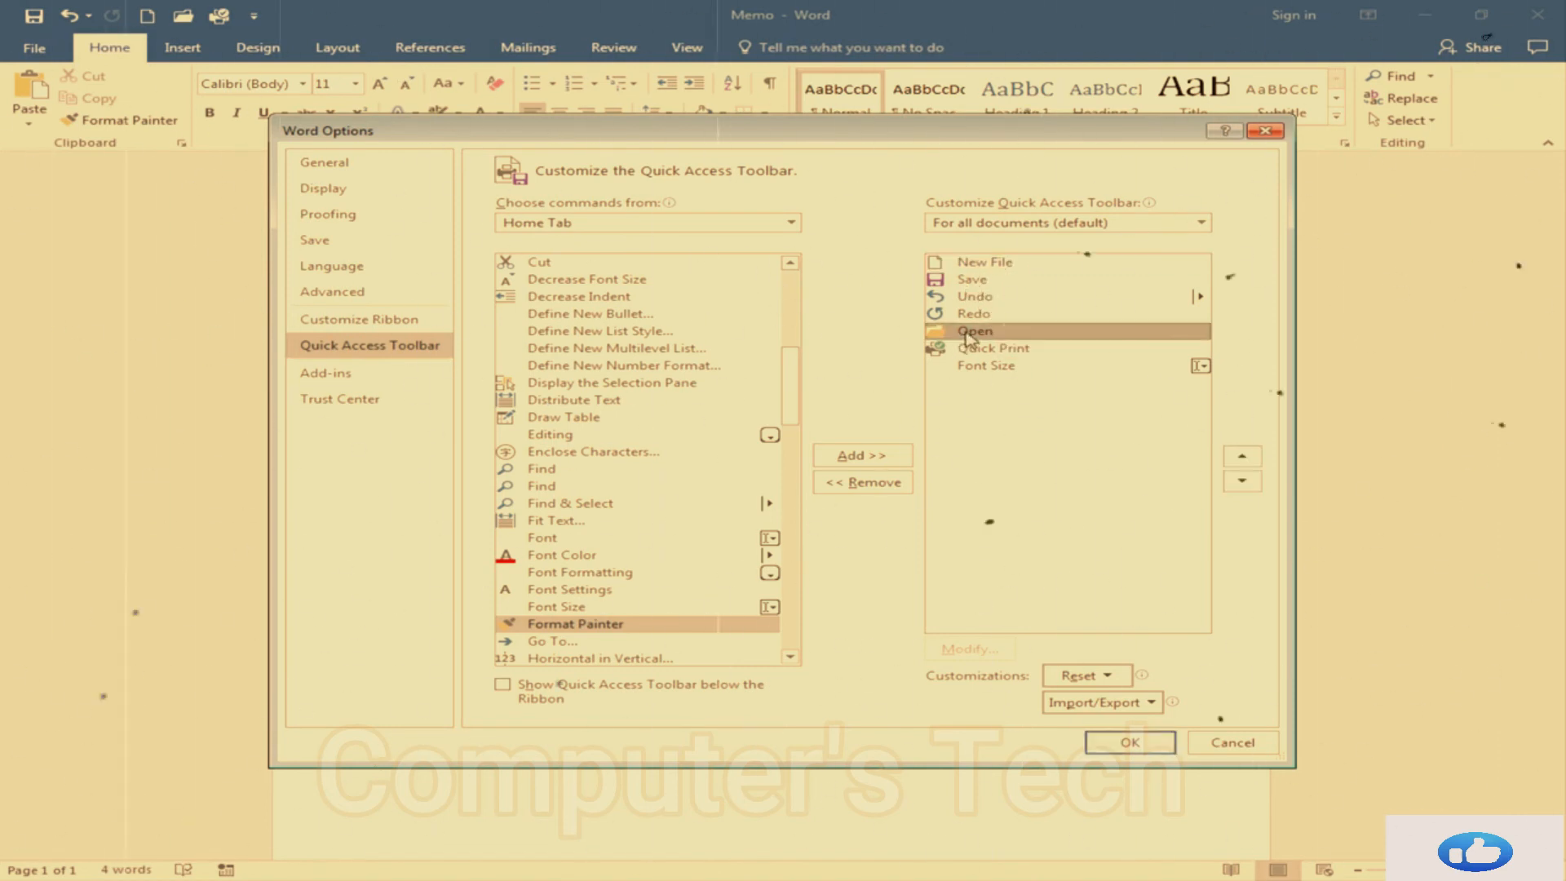
left_click(1246, 460)
left_click(1245, 460)
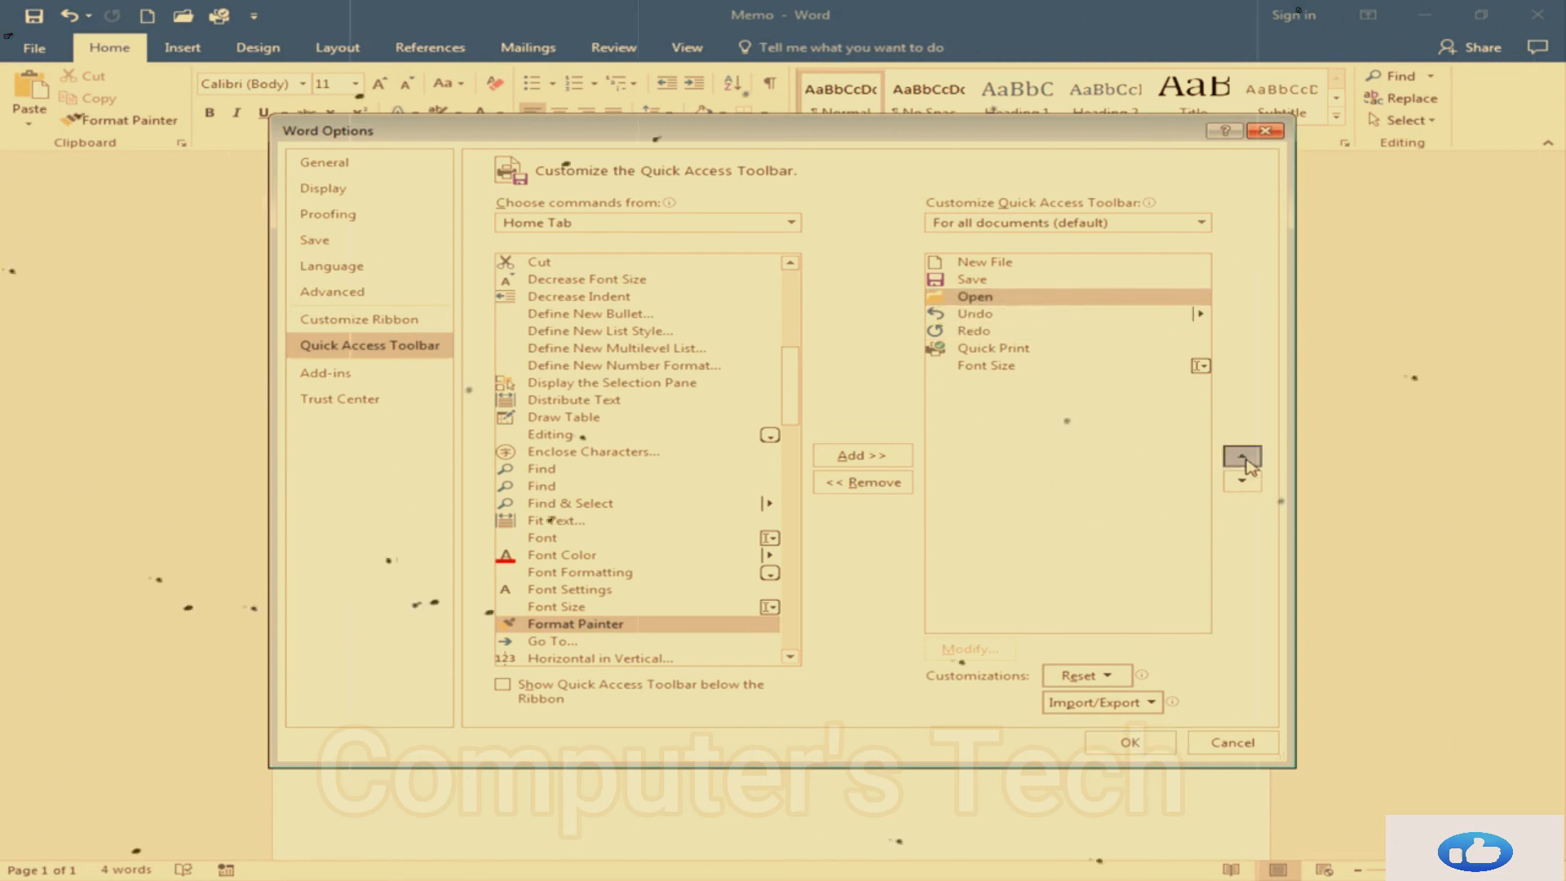
left_click(1245, 460)
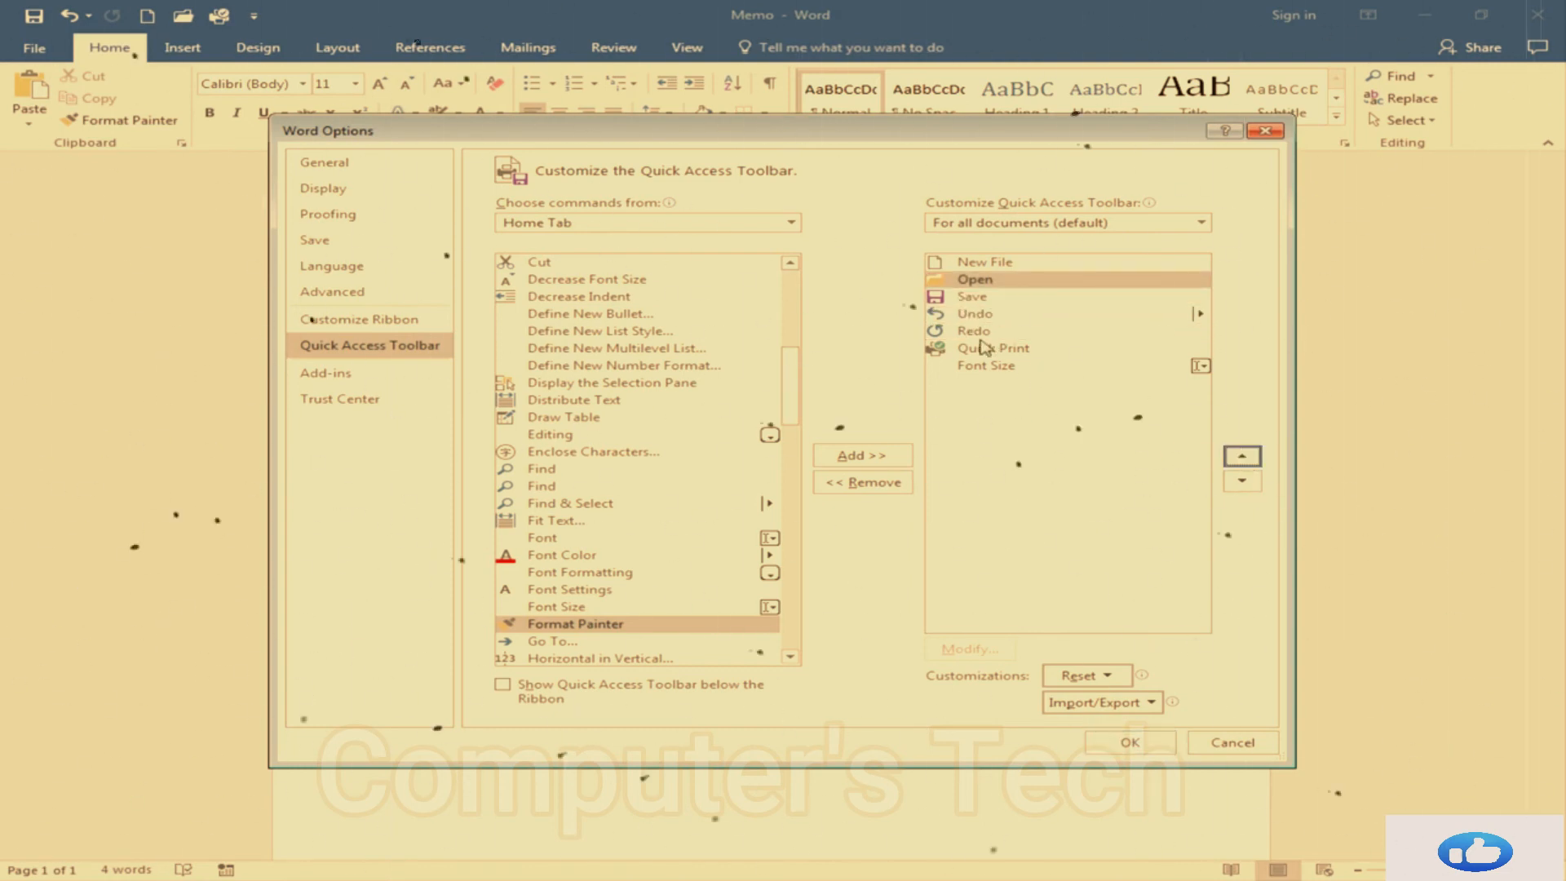
Move Quick Print up to the third position in the list and apply the toolbar changes
left_click(1011, 353)
left_click(1243, 458)
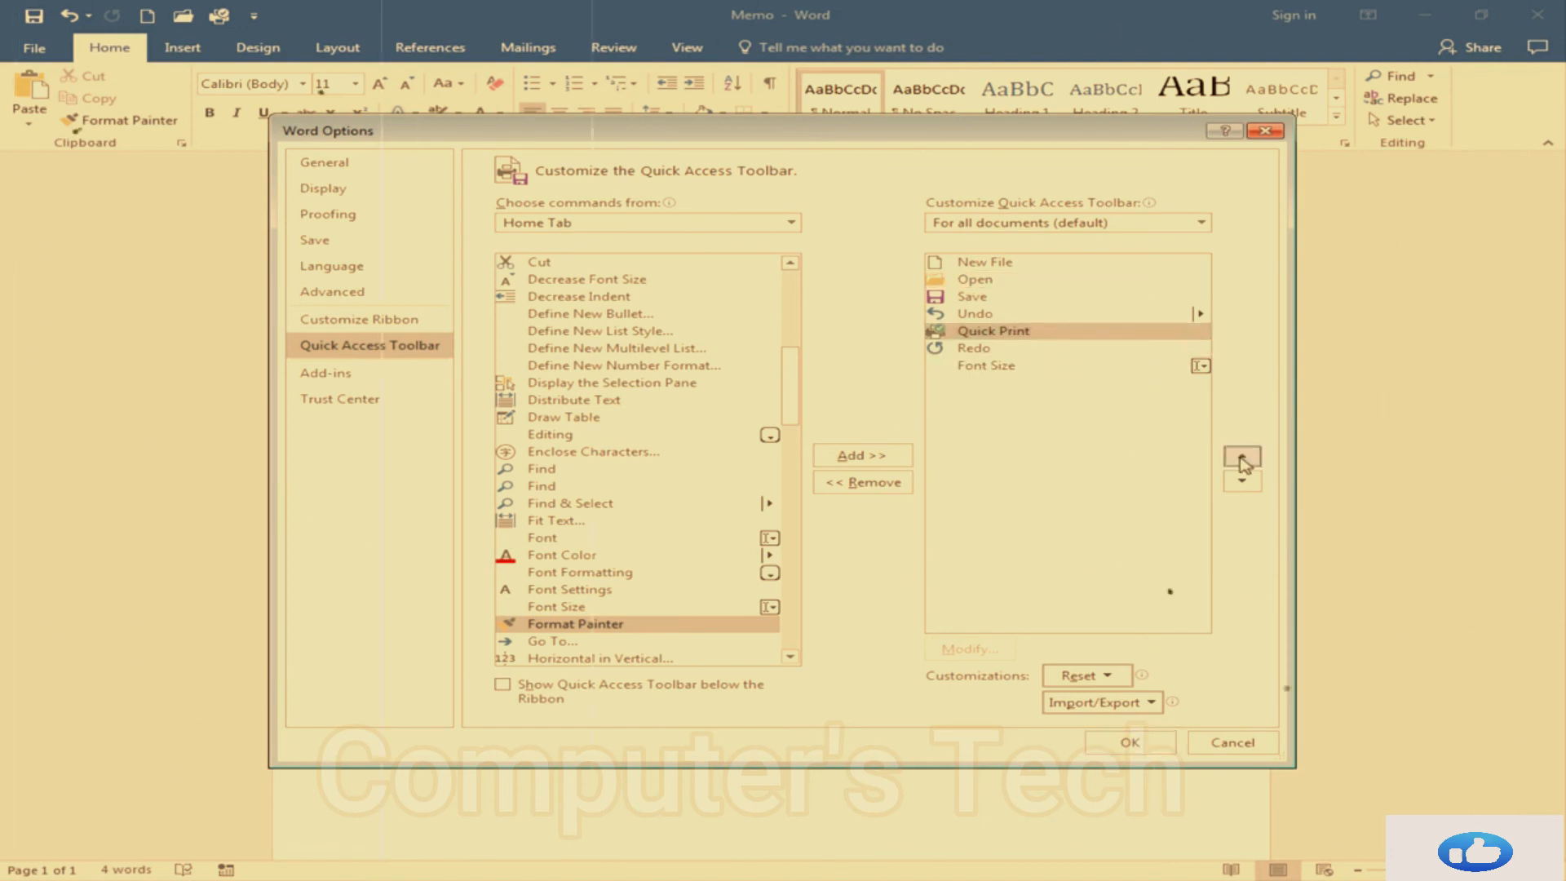
left_click(1243, 458)
left_click(1244, 459)
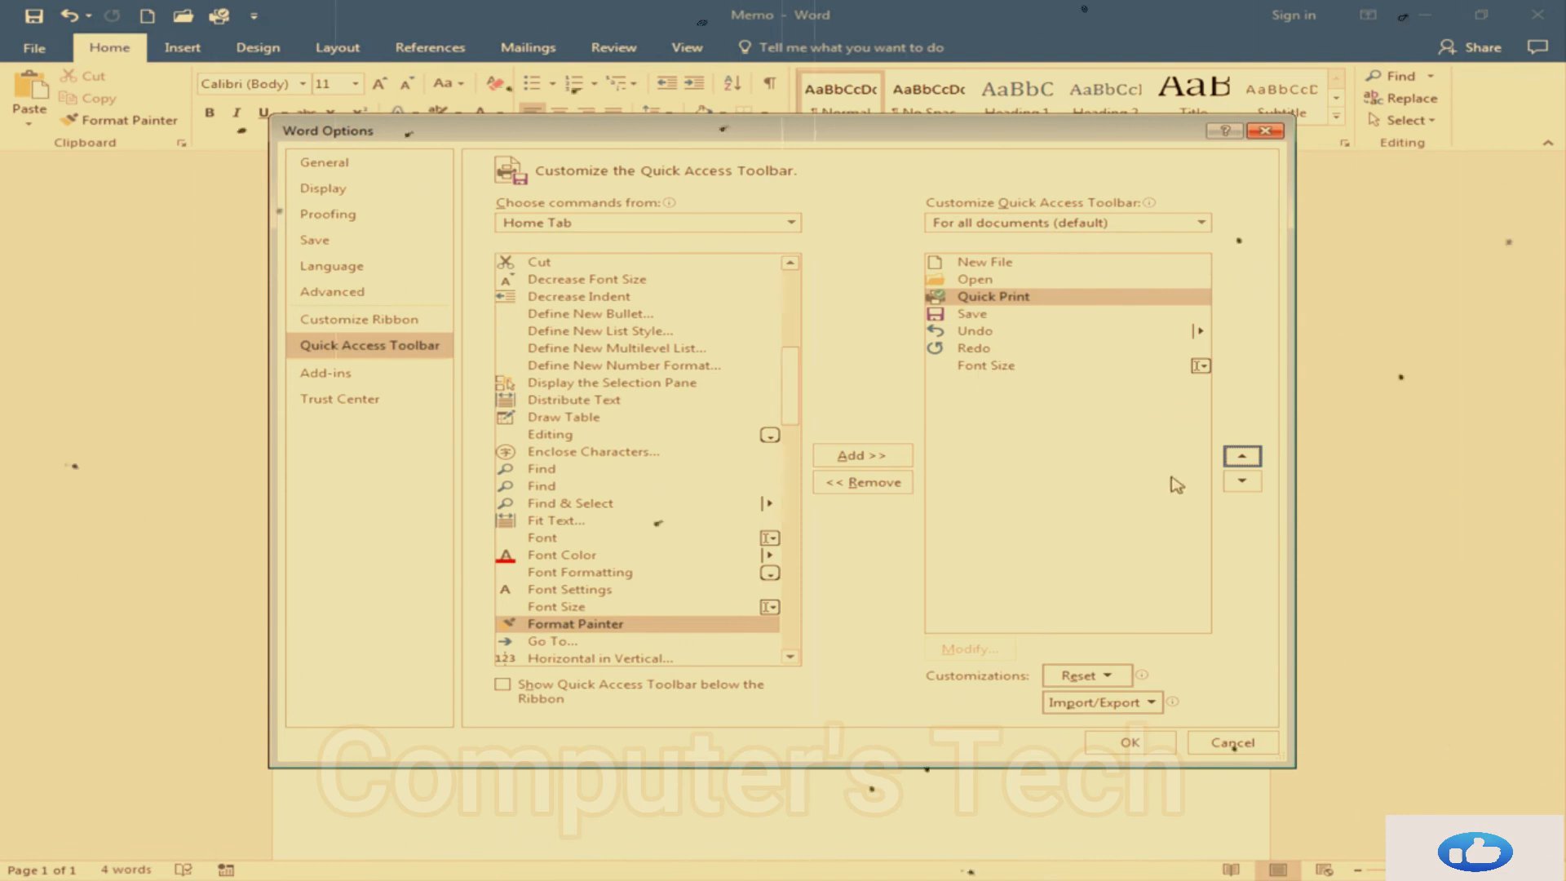
left_click(1123, 742)
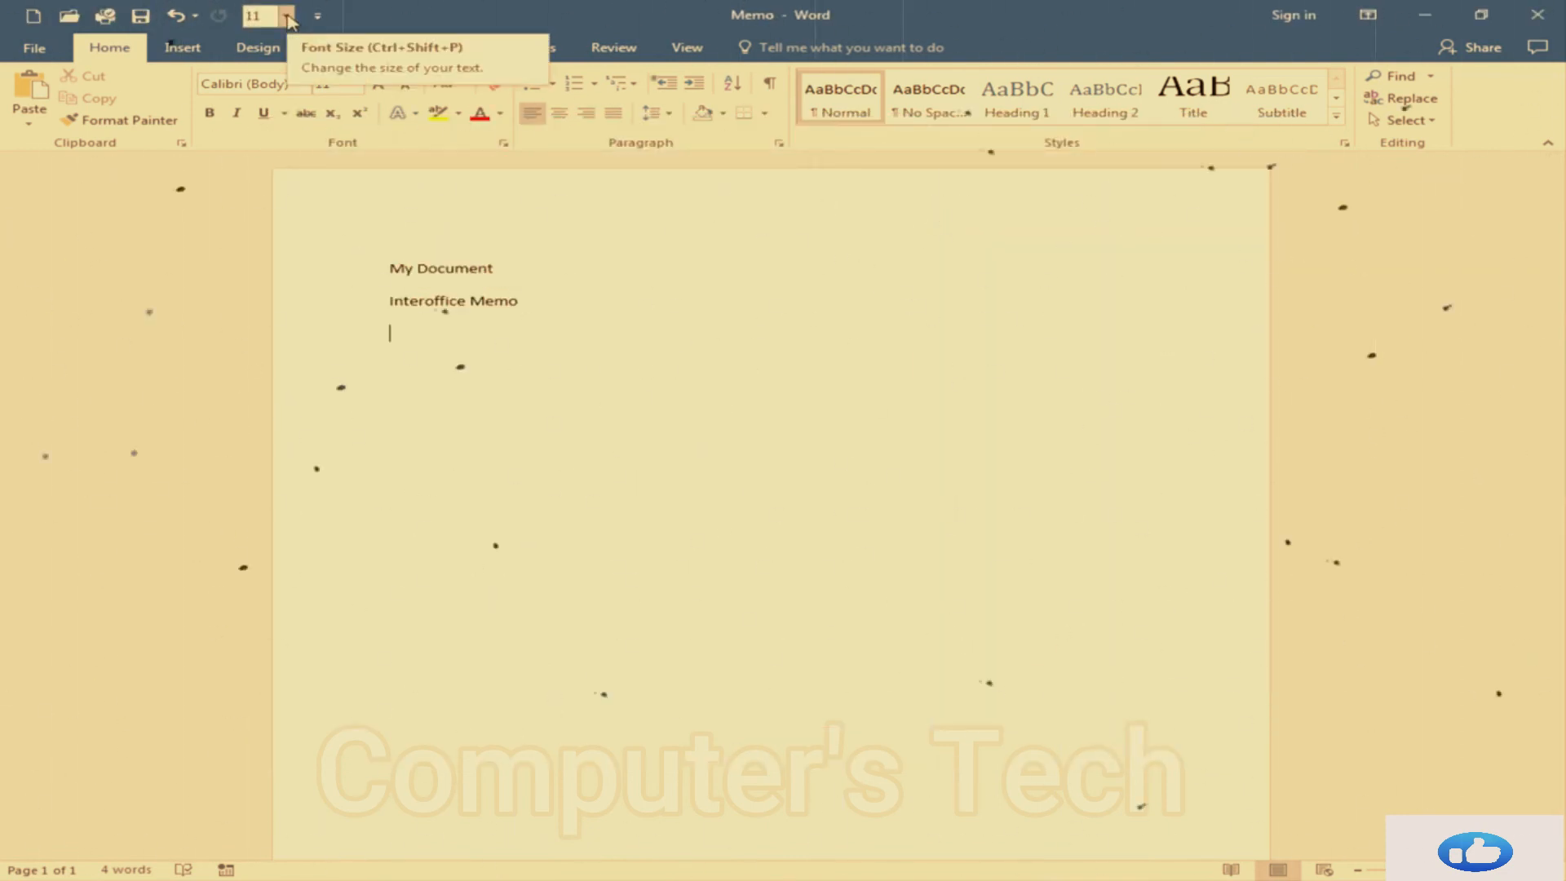
Set the "Interoffice Memo" line to 14 point using the Font Size command on the Quick Access Toolbar
left_click_drag(535, 300, 418, 292)
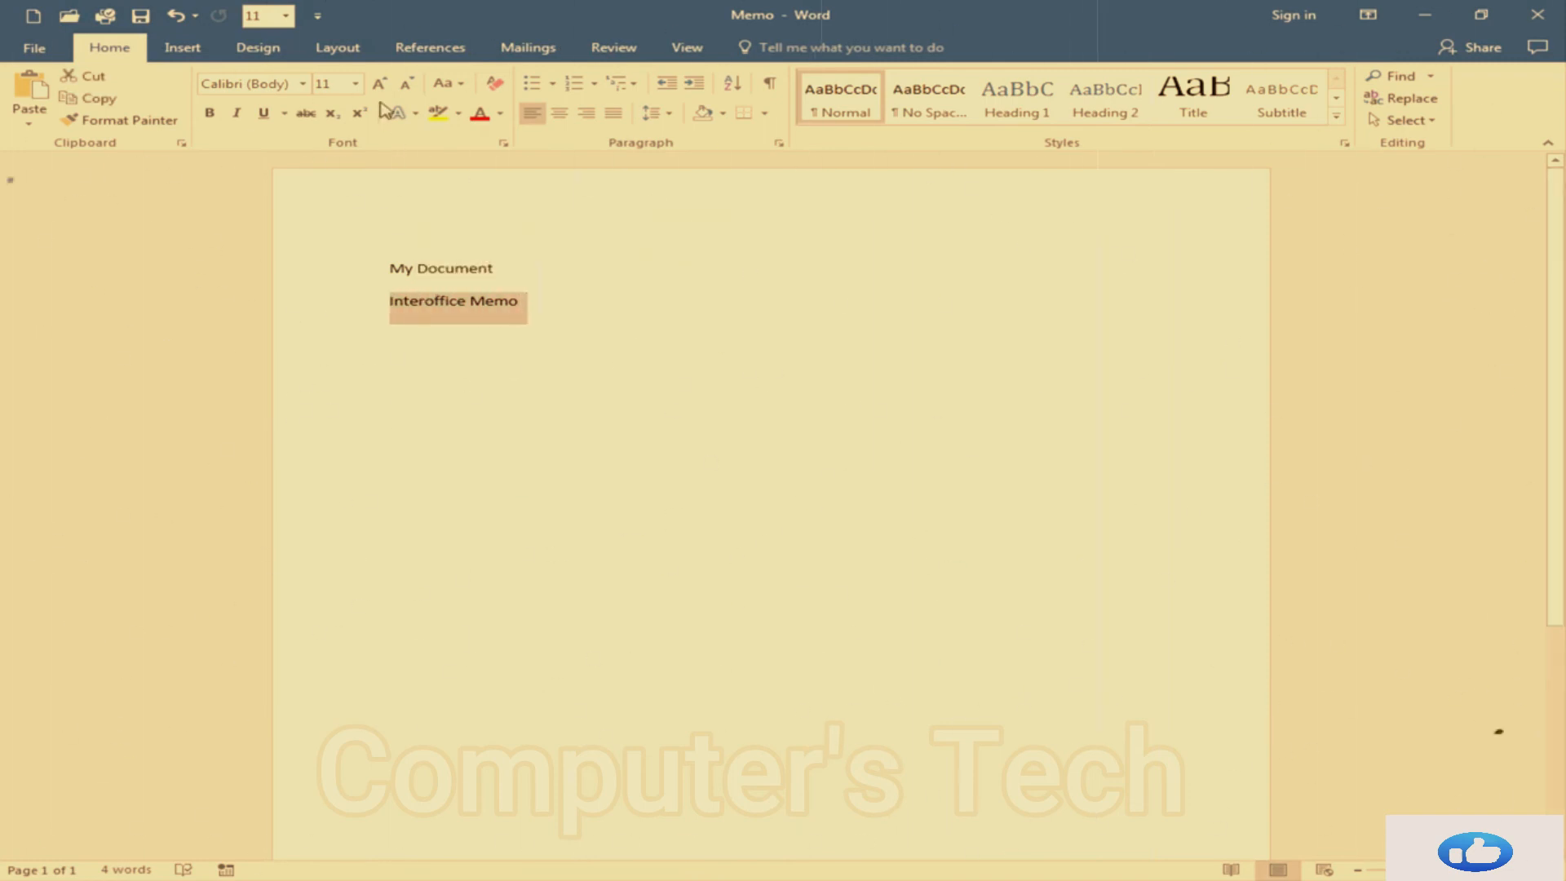
left_click(285, 16)
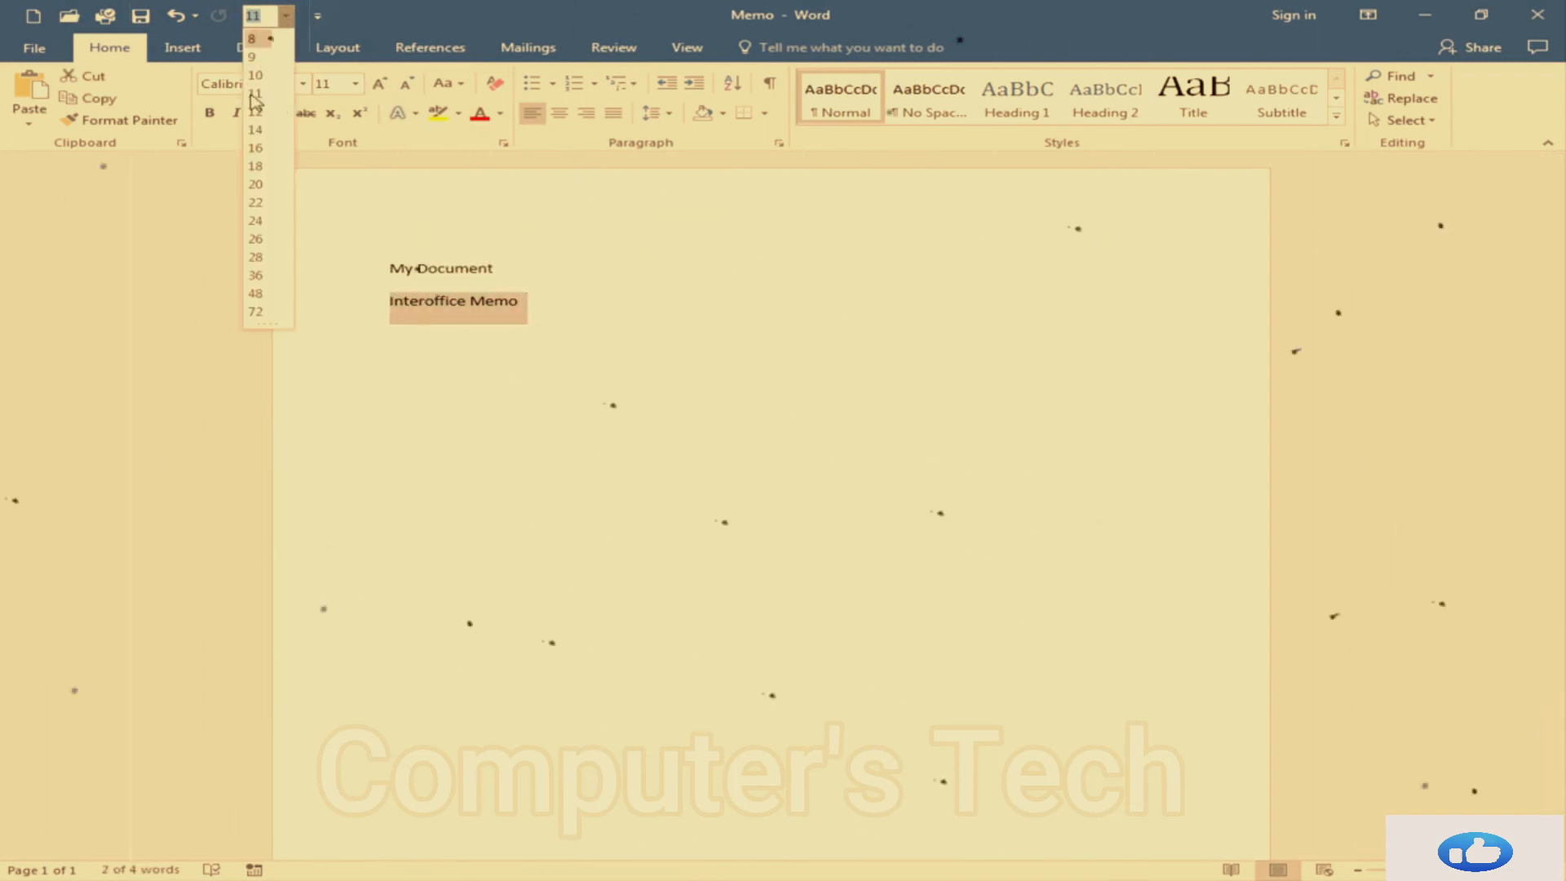
left_click(255, 147)
left_click(641, 266)
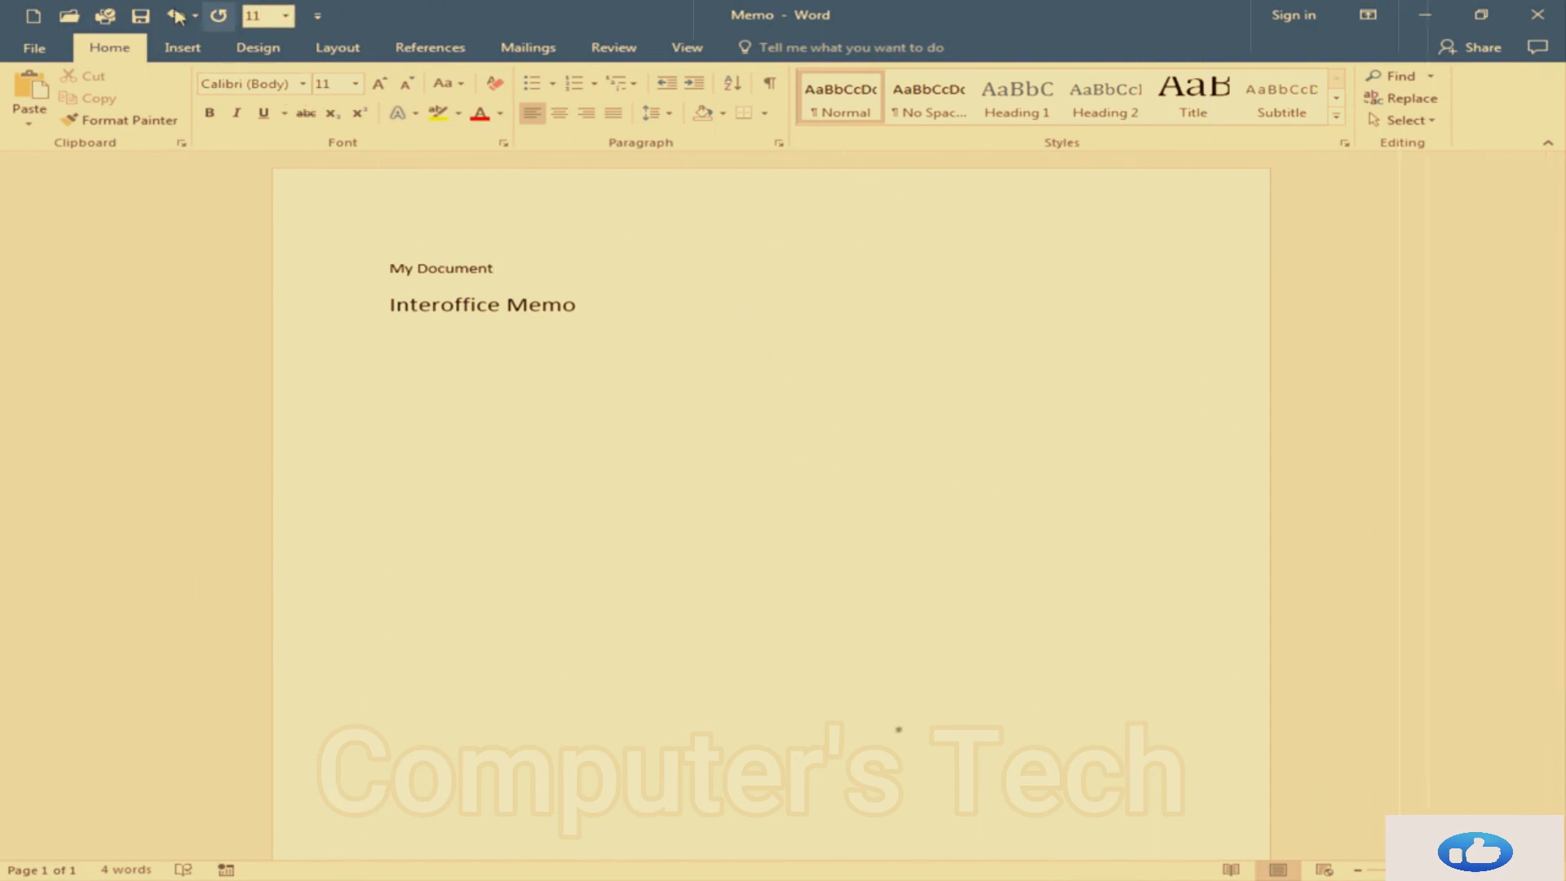
Show the Quick Access Toolbar below the ribbon
left_click(318, 18)
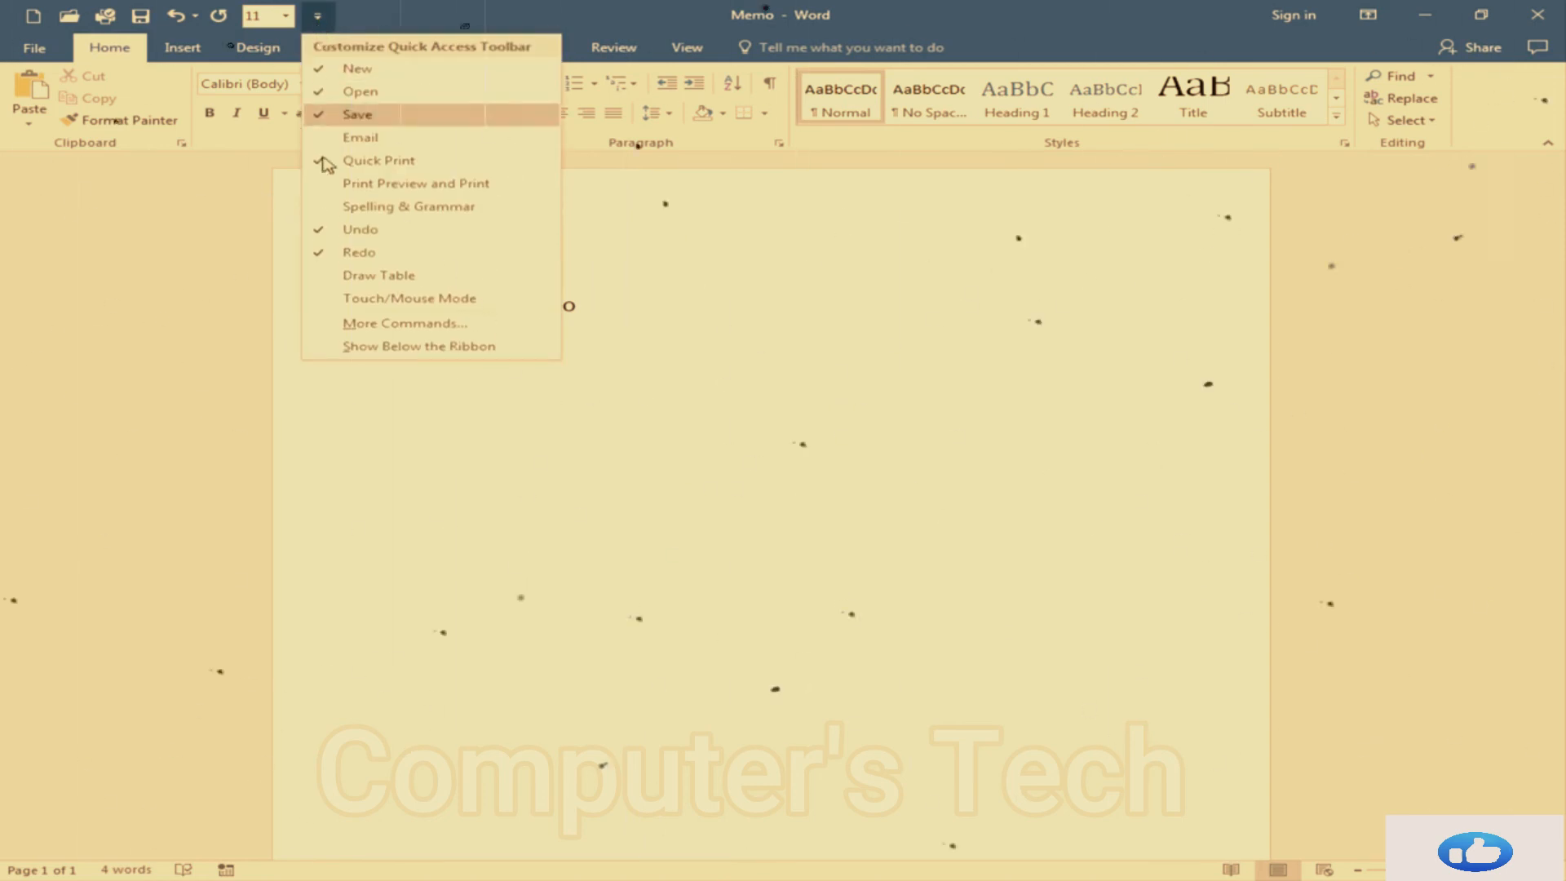
left_click(459, 347)
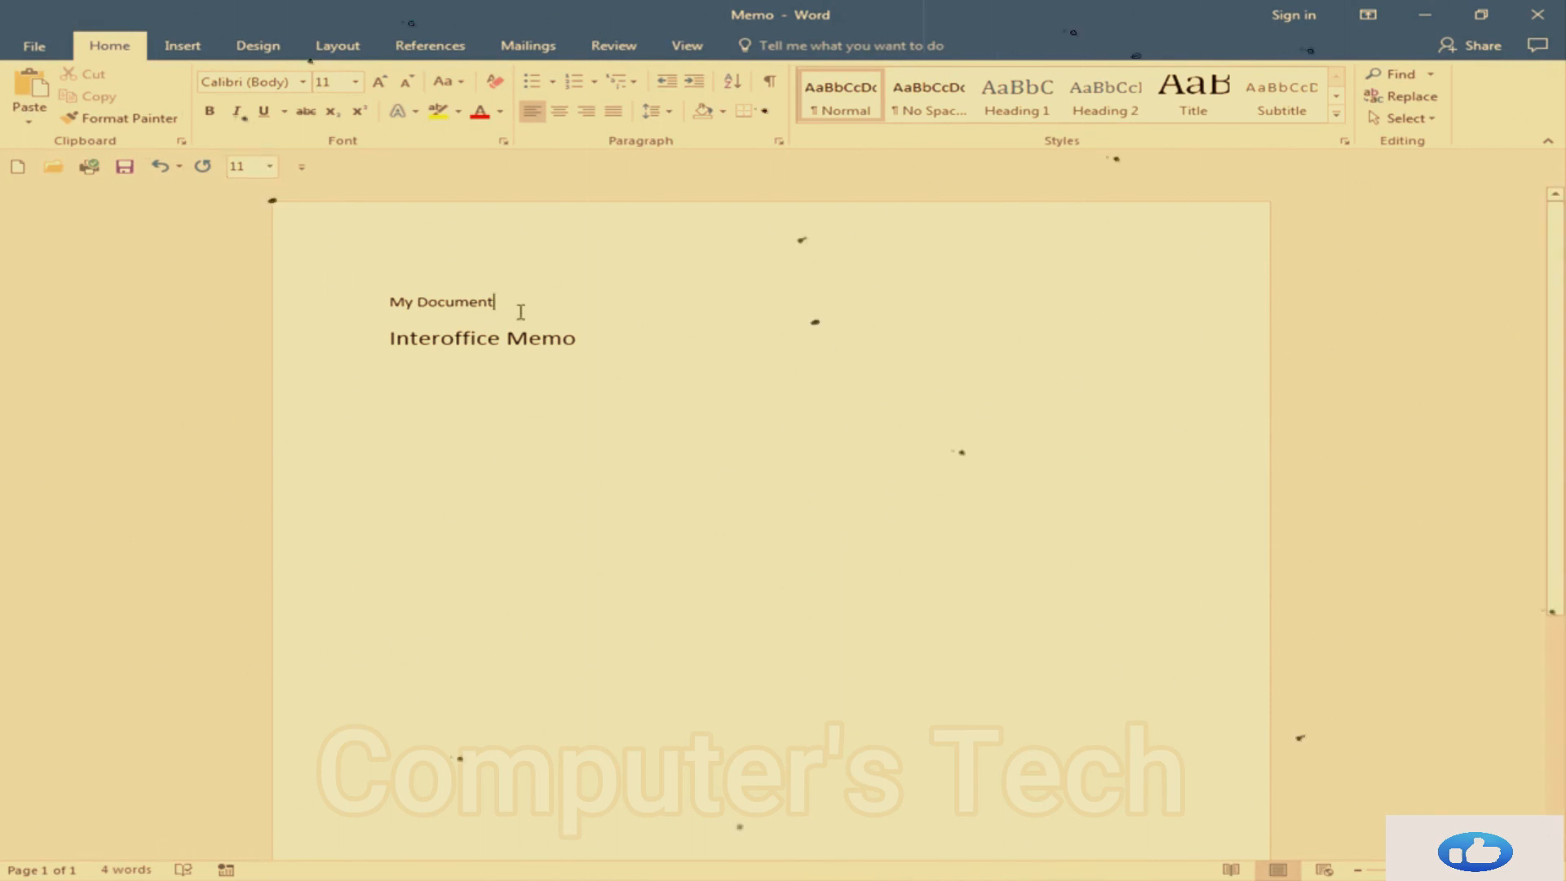
Move the Quick Access Toolbar back above the ribbon
left_click(311, 173)
left_click(313, 173)
left_click(306, 176)
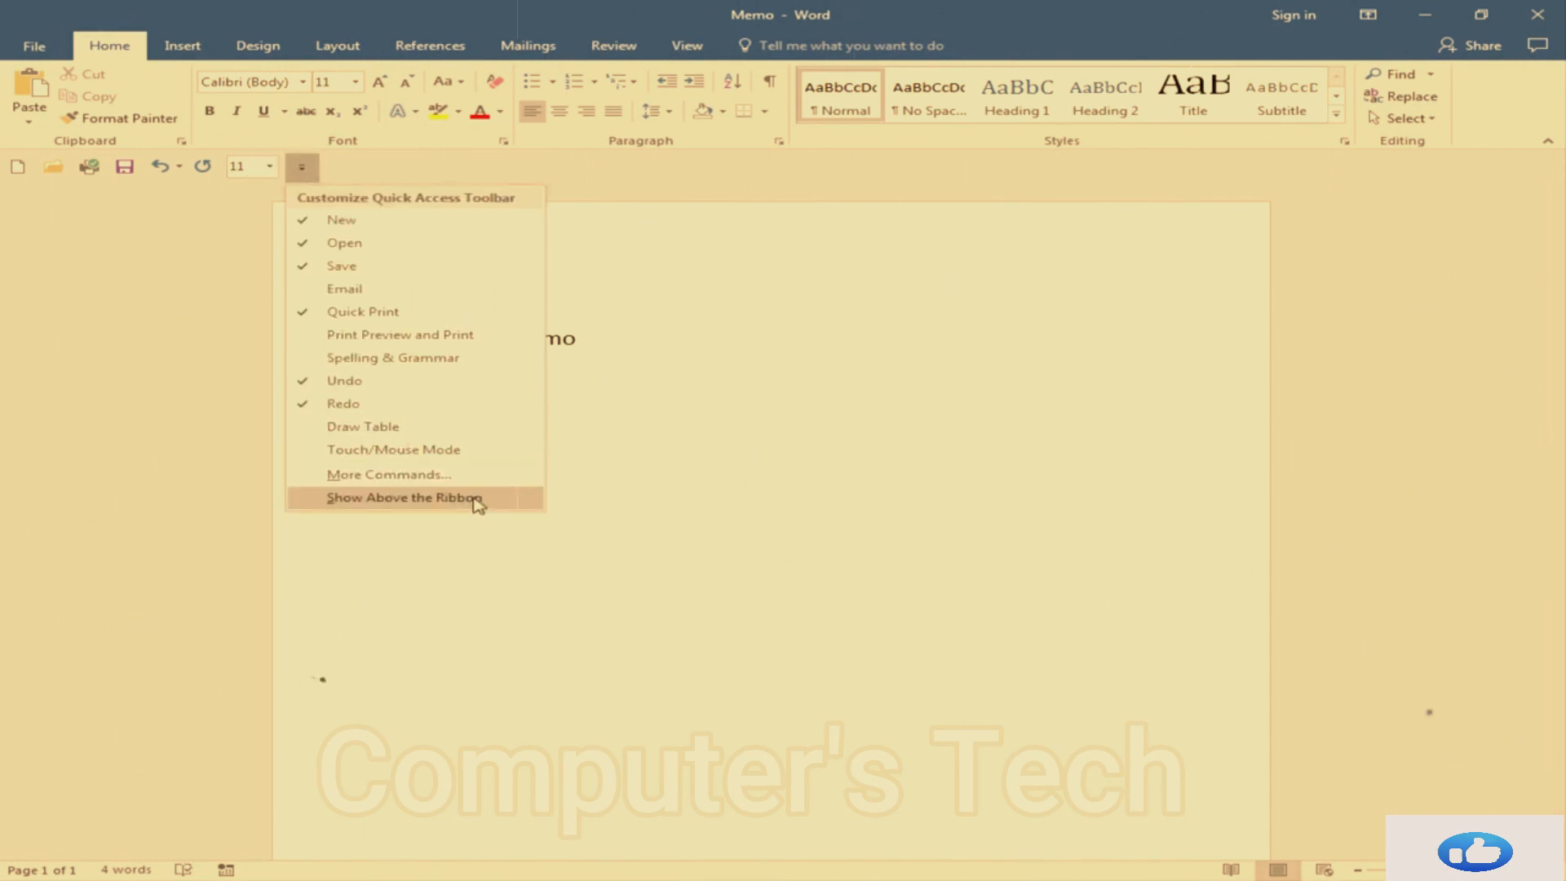
left_click(478, 501)
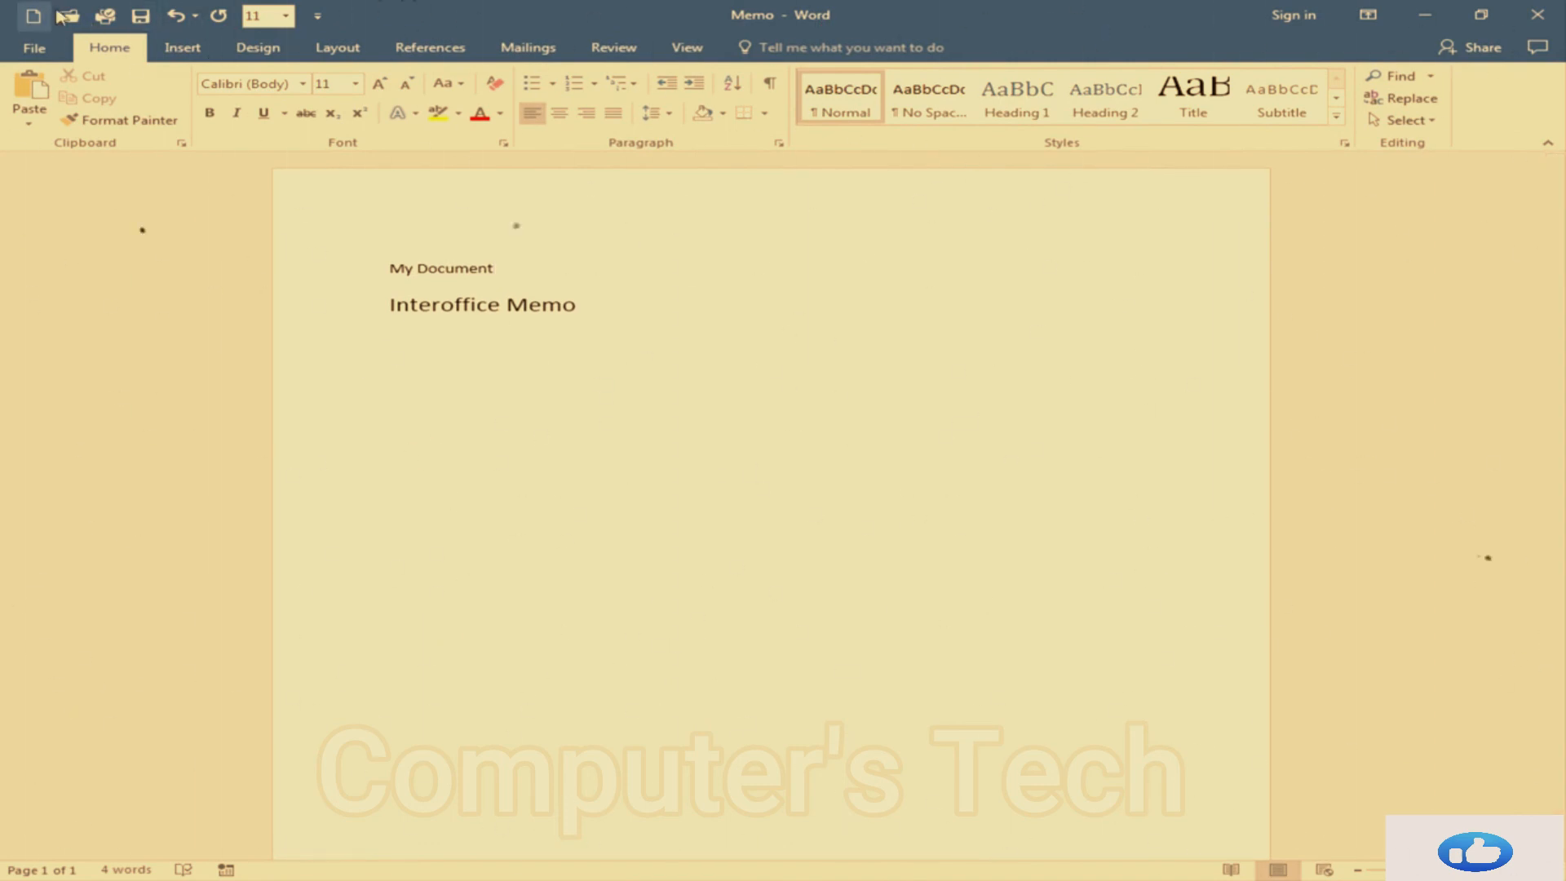